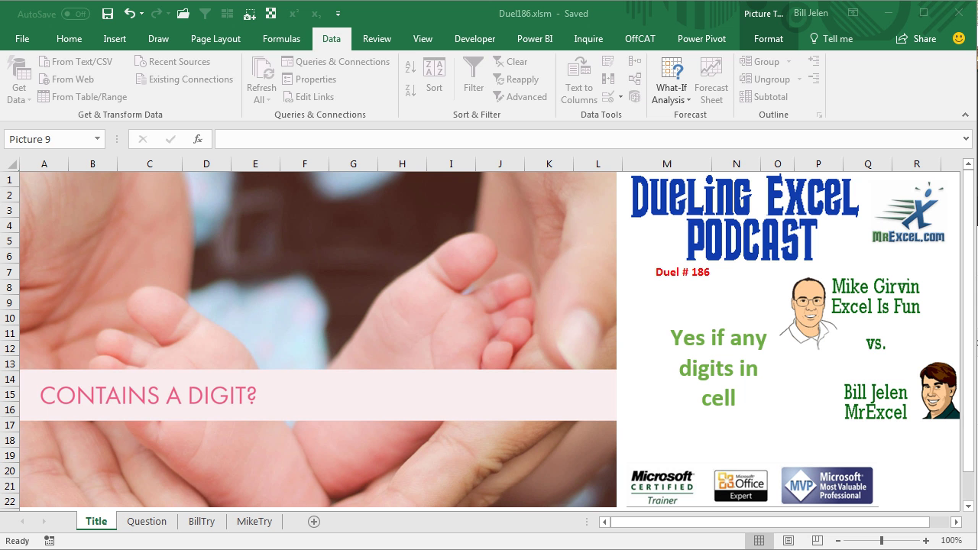
Go to the Question sheet and select the first code in A2.
click(149, 522)
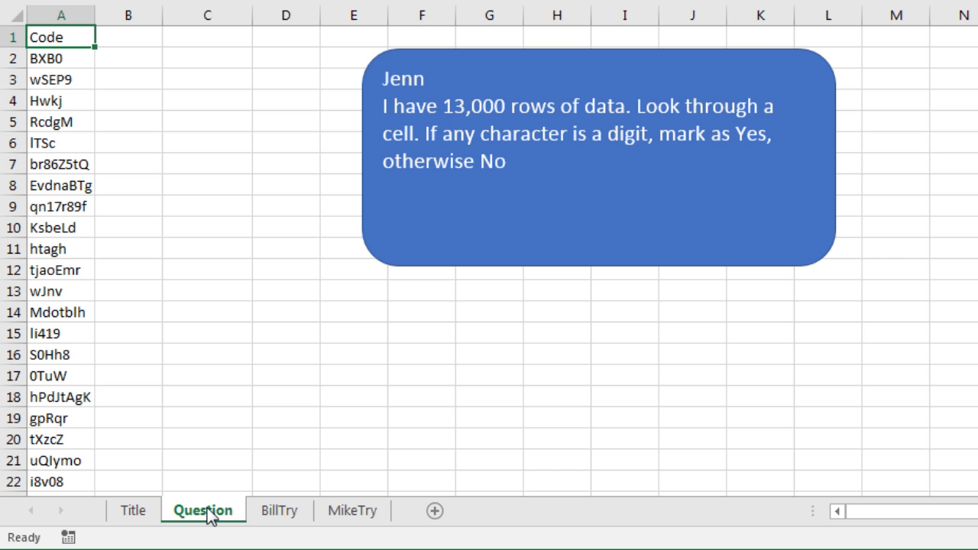
key(Down)
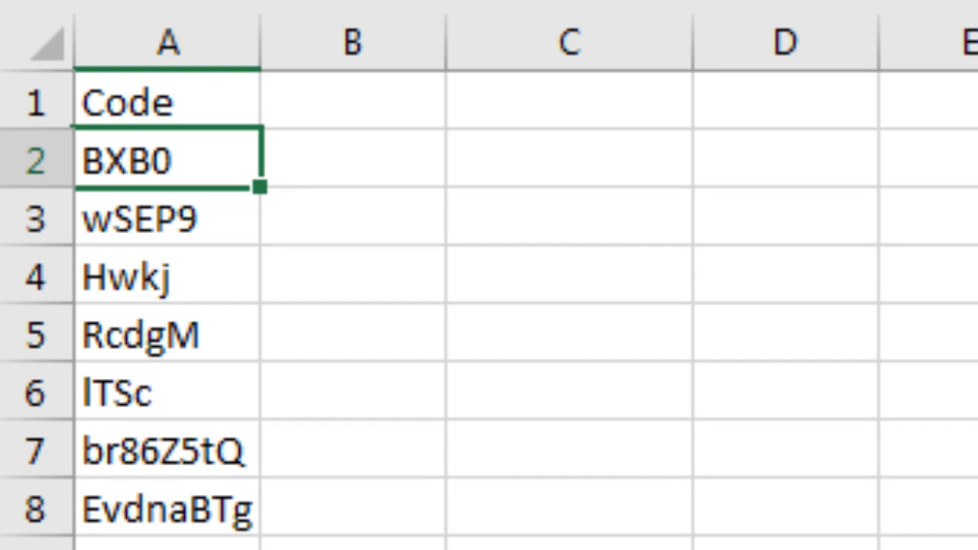
key(alt+i)
key(r)
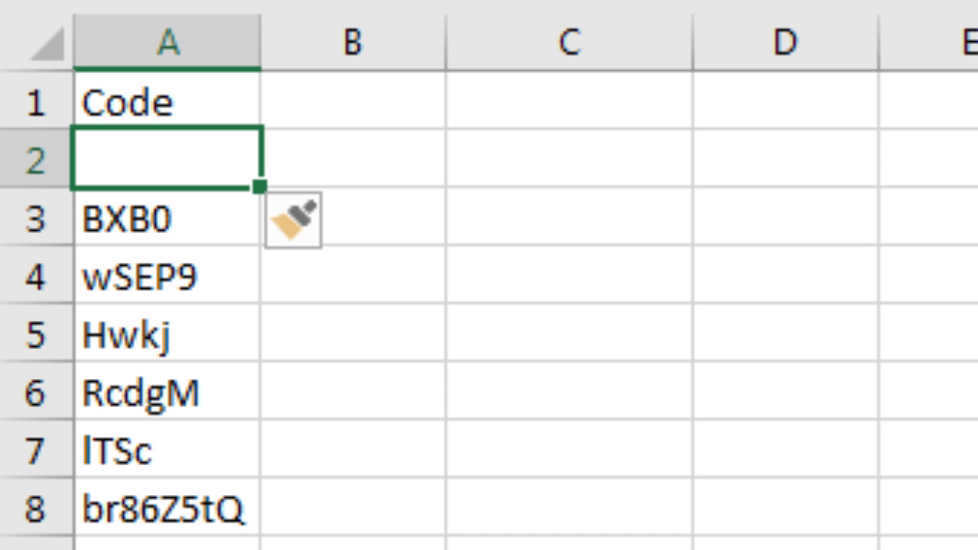
text(a9)
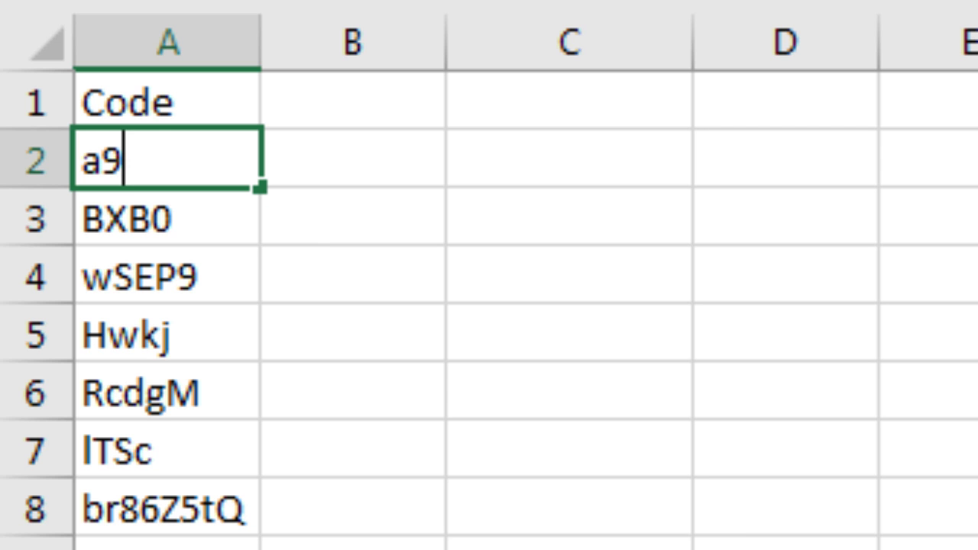
text(f8)
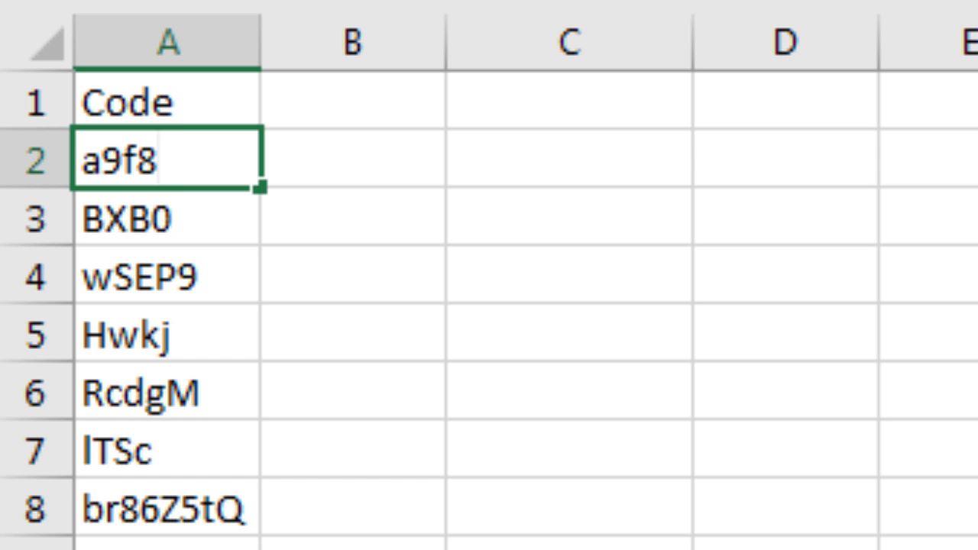
text(d7d6)
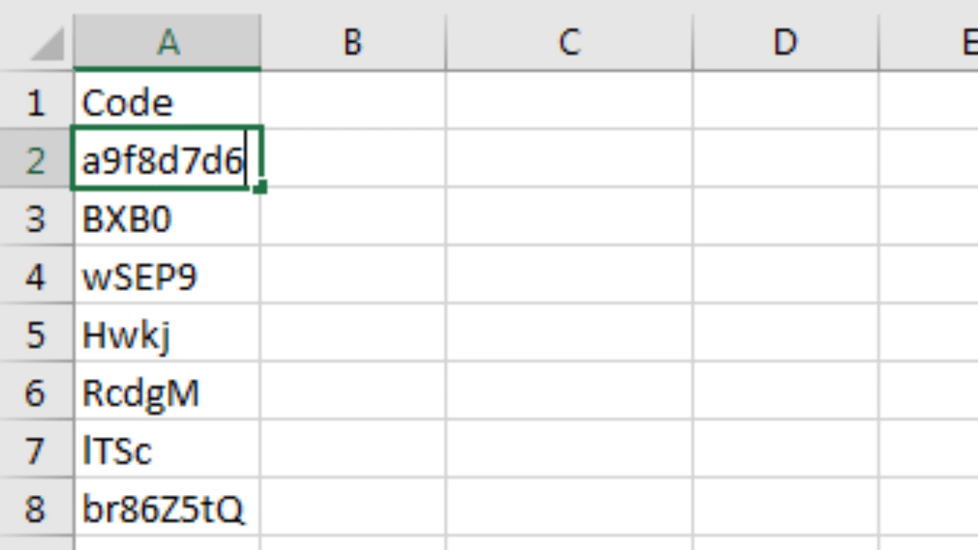
text(s5)
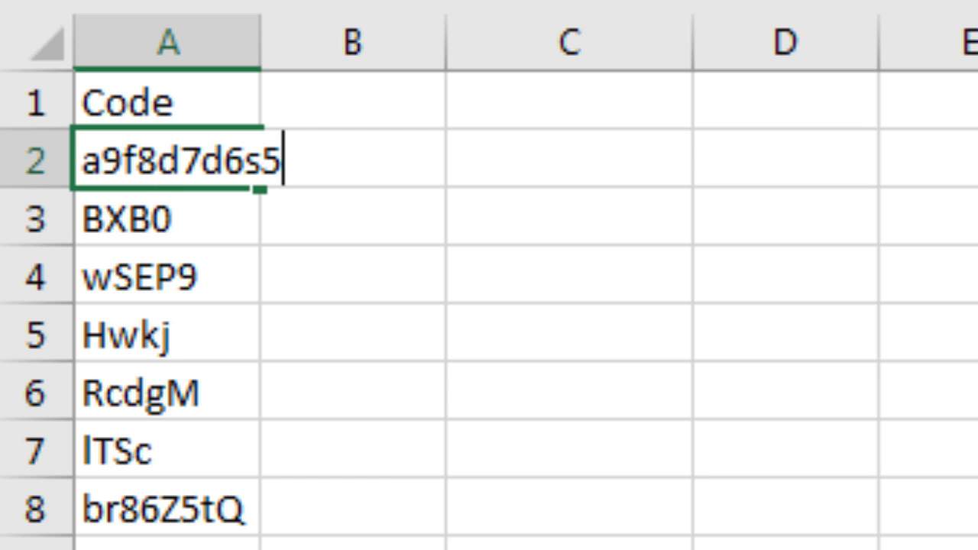
text(f4e)
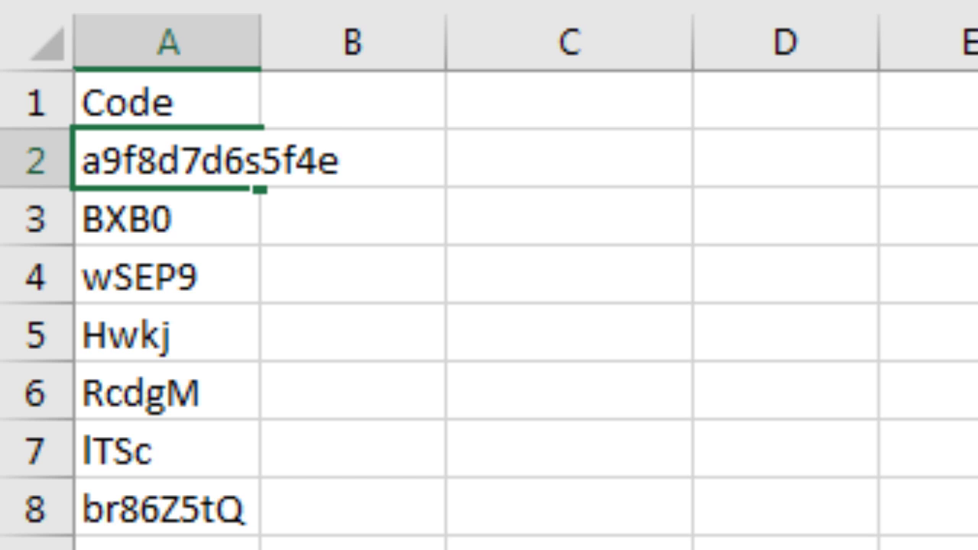
text(3s3)
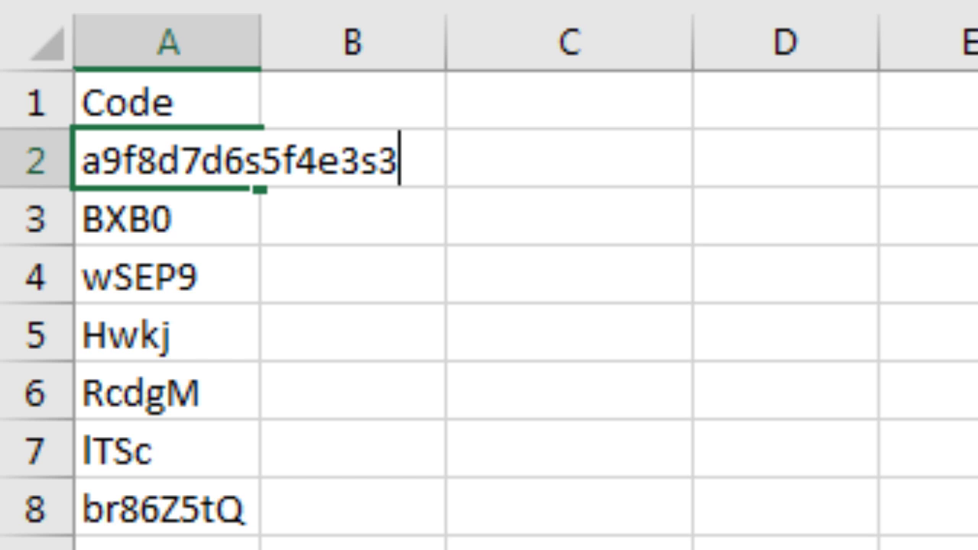
key(BackSpace)
text(2a1)
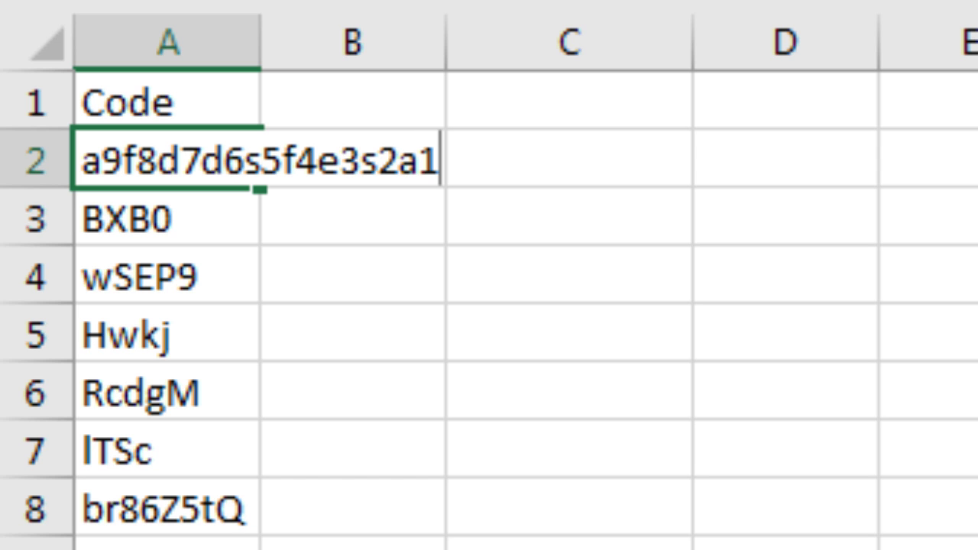
text(0)
click(168, 102)
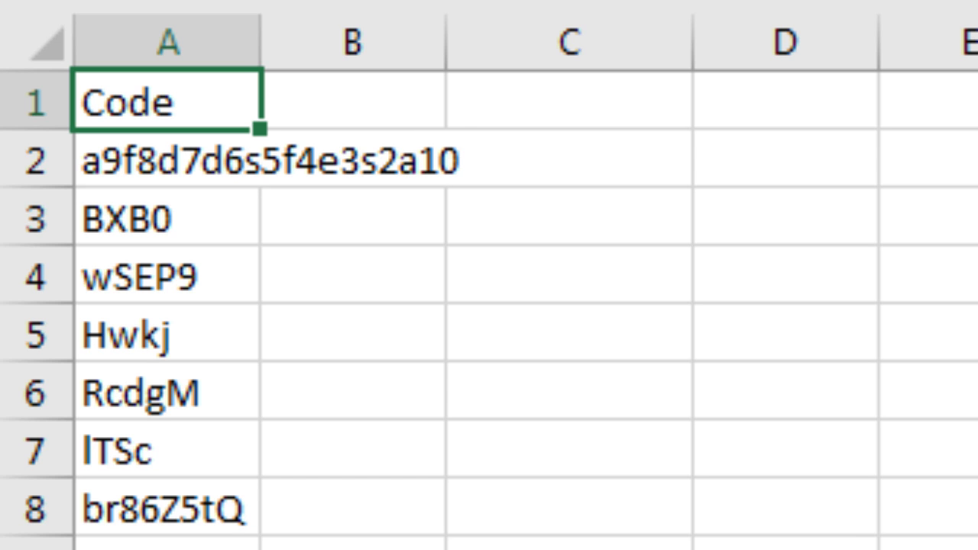
click(169, 159)
Autofit column A and add a 'Fix It' heading in B1.
key(alt+h)
key(o)
key(i)
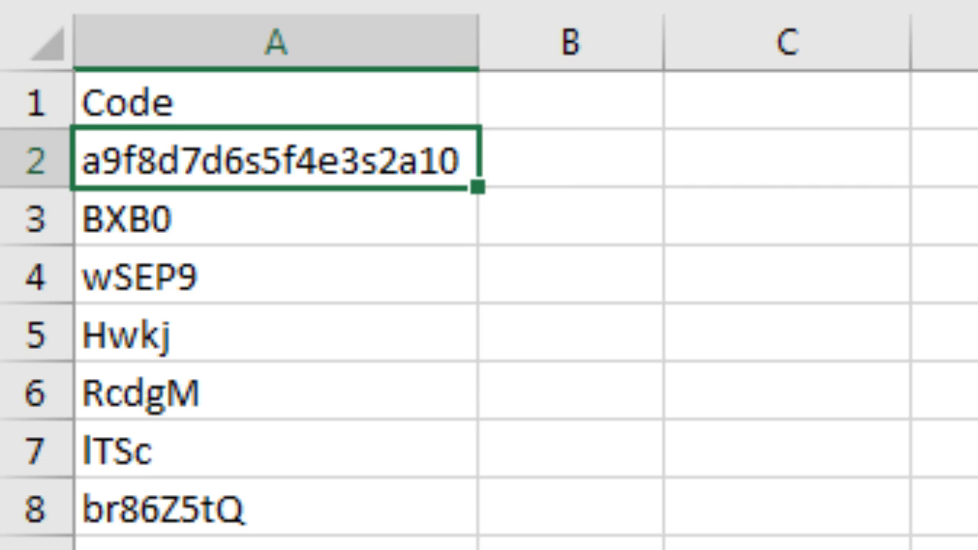
click(569, 158)
click(569, 102)
text(Fix It)
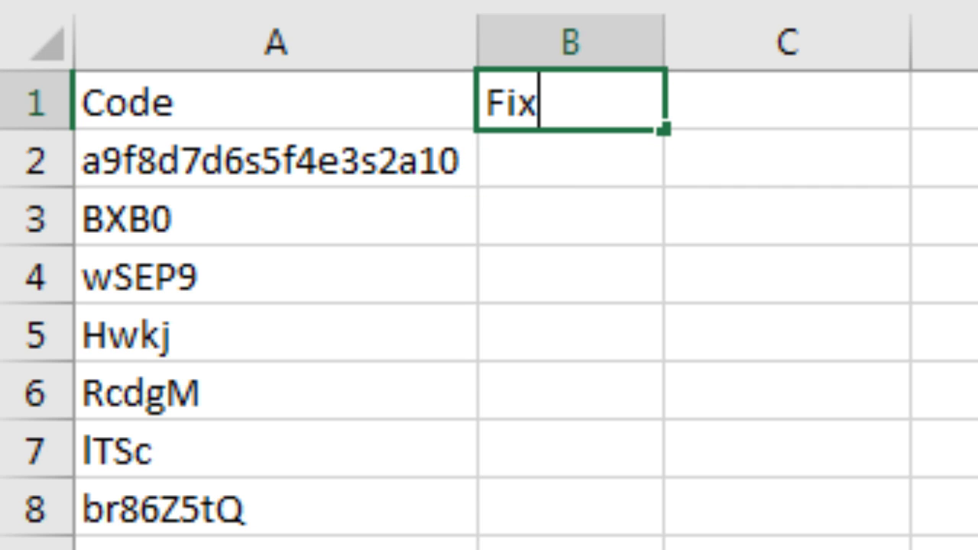
key(Return)
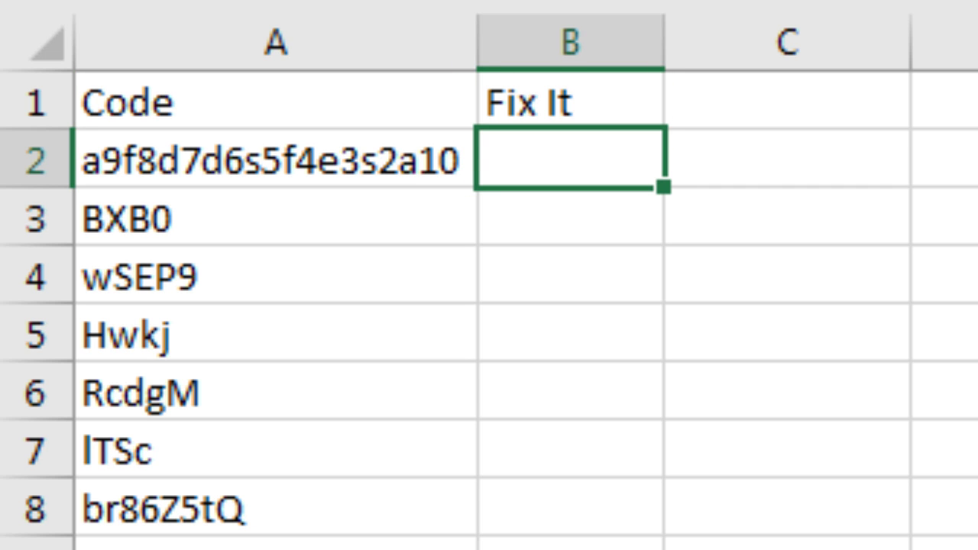
Enter the digit-free example afddsfesa in B2, then Flash Fill the rest of column B.
click(275, 159)
key(ctrl+c)
click(569, 159)
key(ctrl+v)
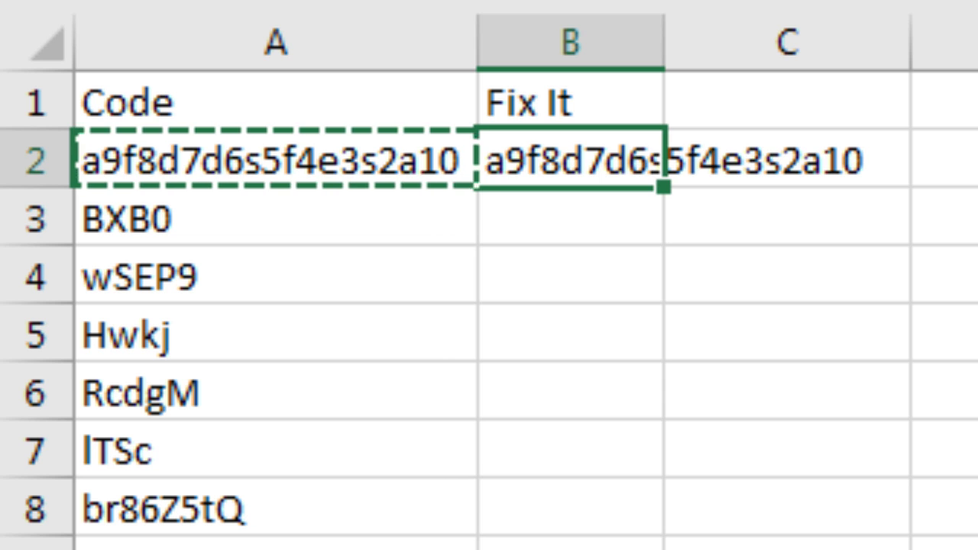
key(F2)
key(Home)
key(Right)
key(Delete)
key(Right)
key(Delete)
key(Right)
key(Delete)
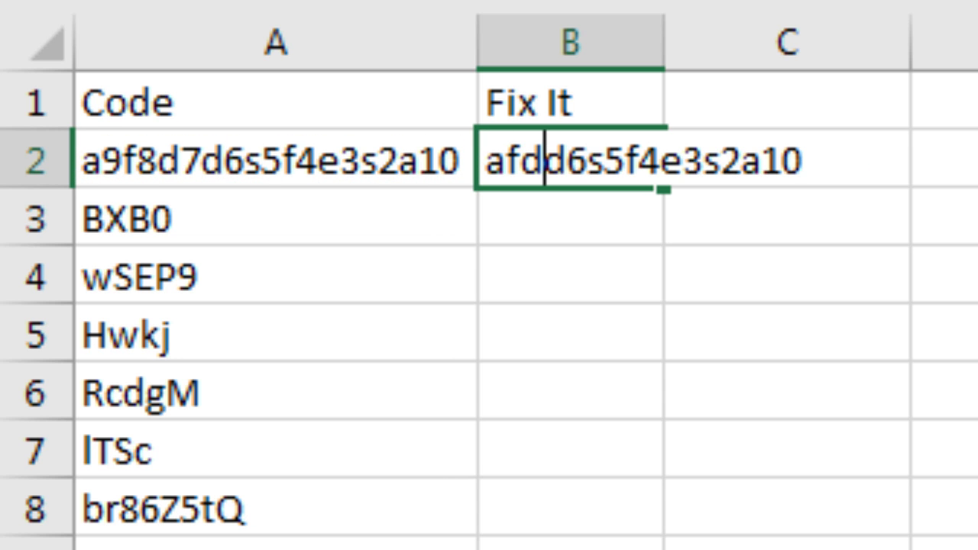
key(Right)
key(Right)
key(Left)
key(Delete)
key(Right)
key(Delete)
key(Right)
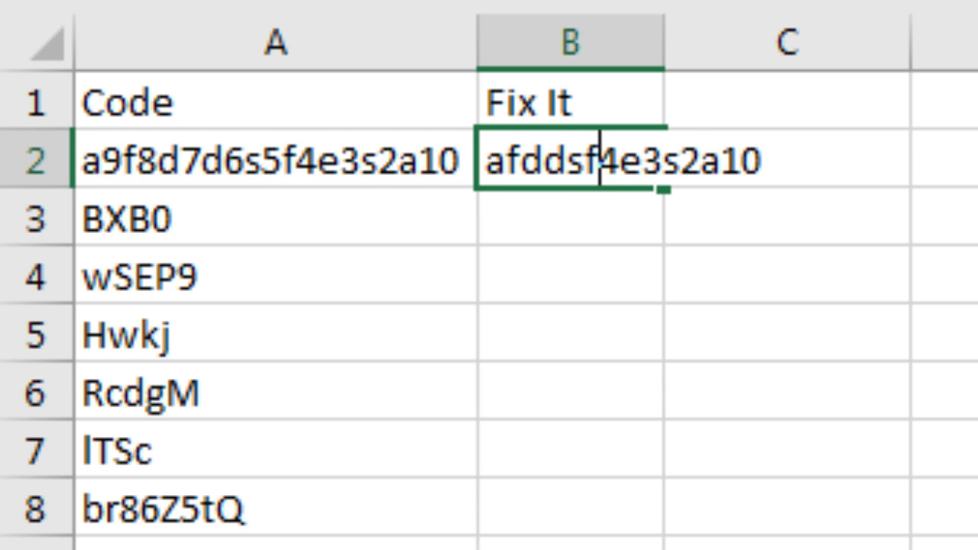
key(Delete)
key(Right)
key(Delete)
key(Right)
key(Delete)
key(Right)
key(Delete)
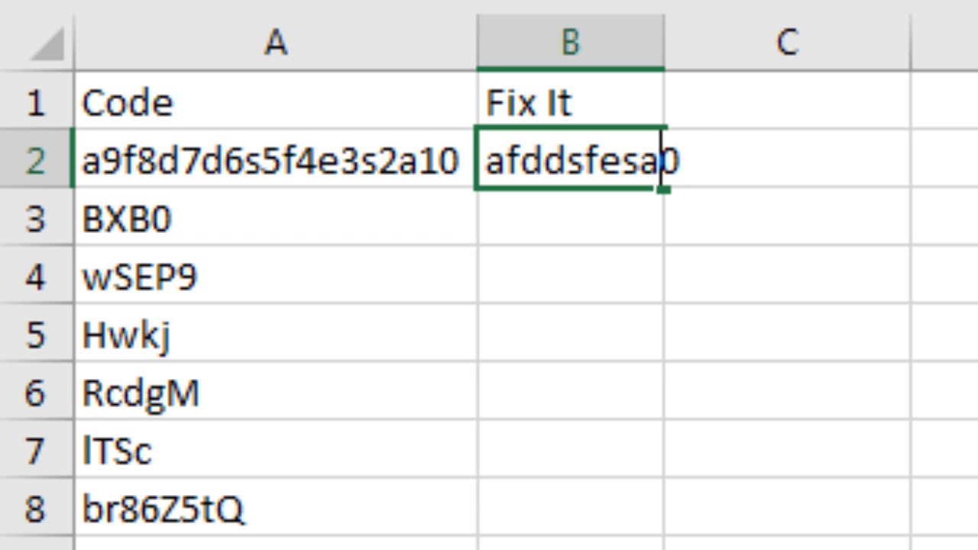
key(Delete)
key(Return)
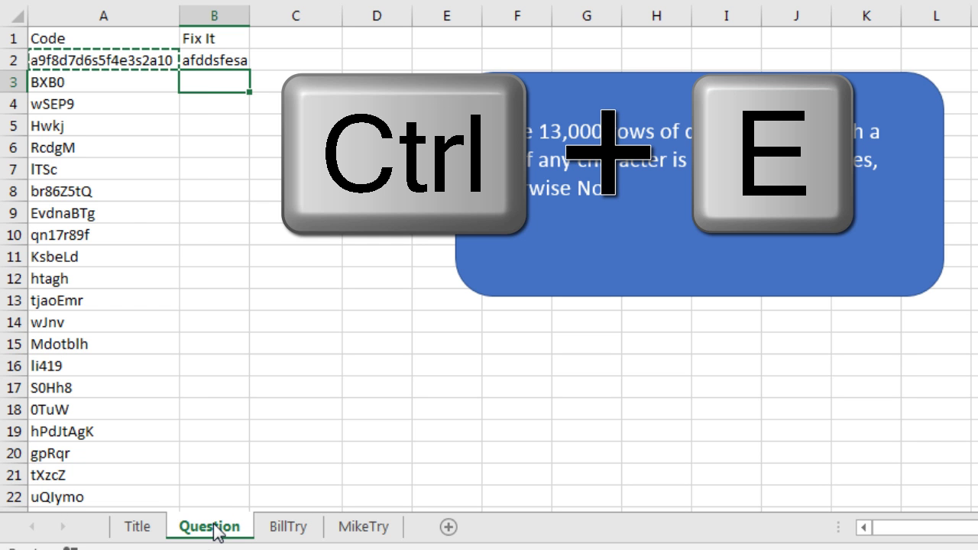
key(ctrl+e)
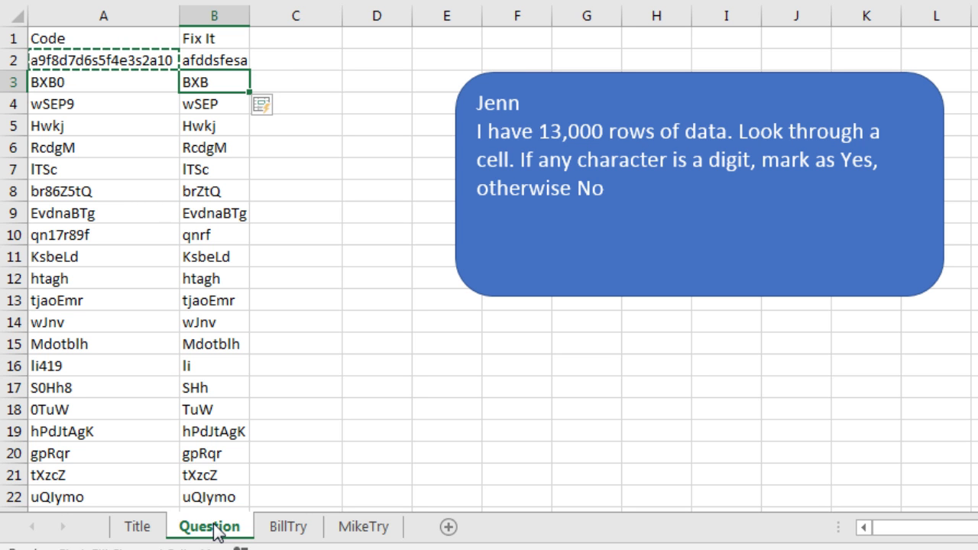
Add a 'Change' heading in C1.
key(Up)
key(Up)
key(Right)
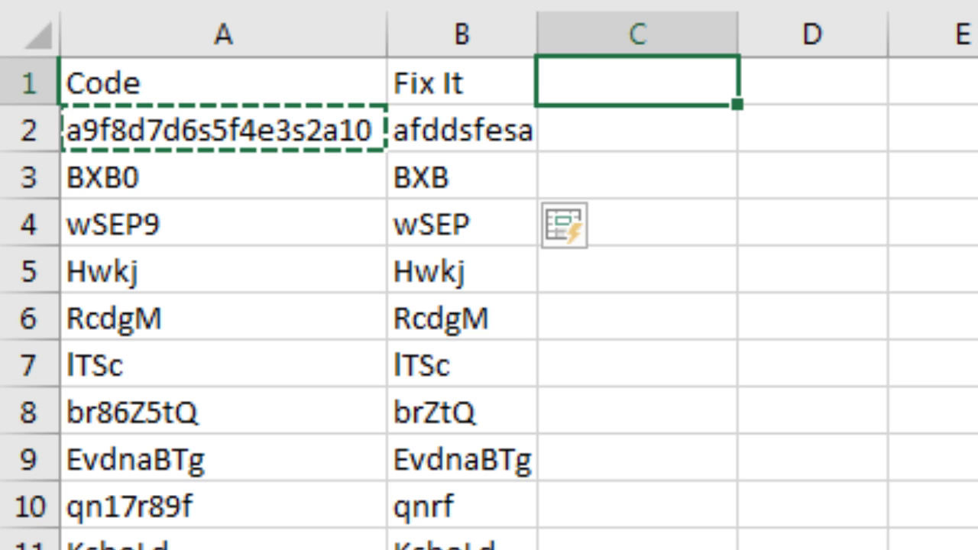
text(Cha)
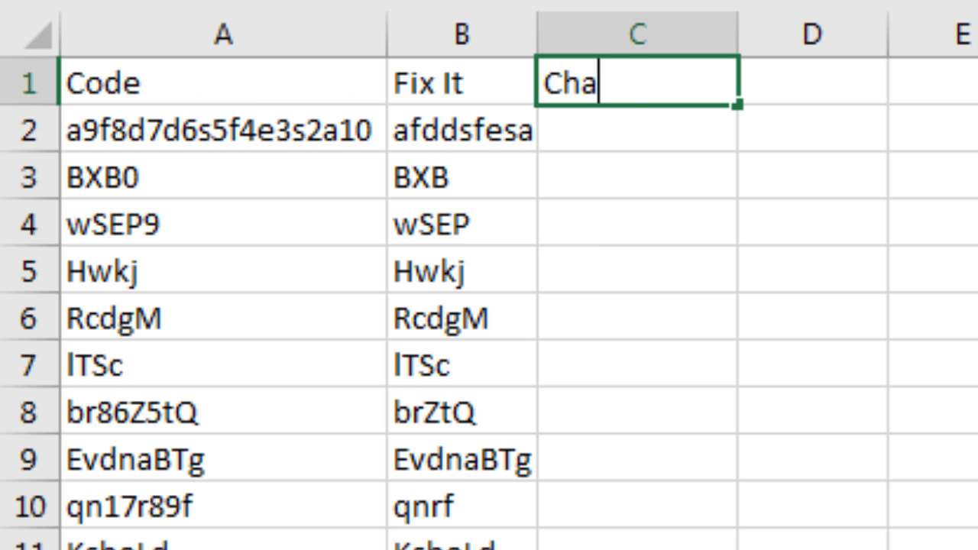
text(nge)
key(Return)
Enter =IF(A2=B2,"No","Yes") in C2 and fill it down the Change column.
text(=)
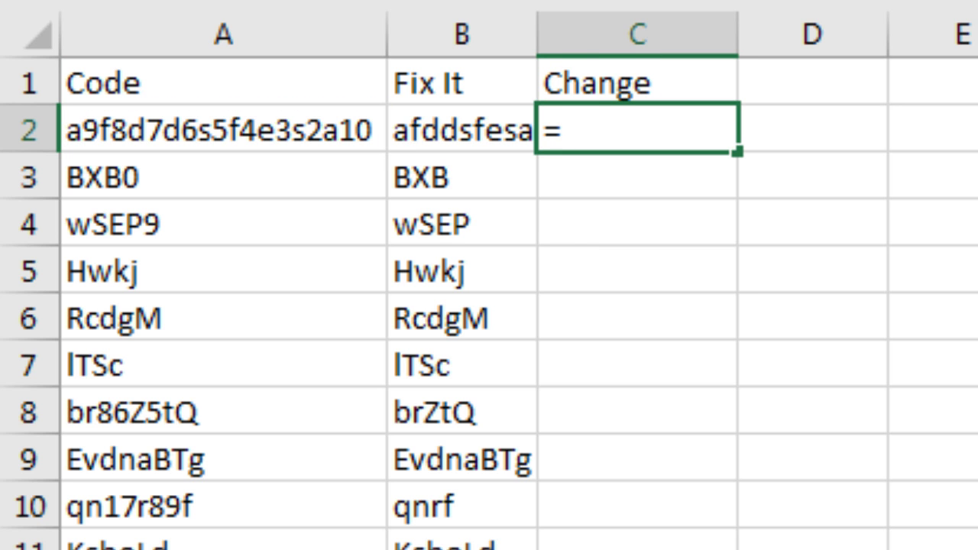
text(IF()
key(Left)
key(Left)
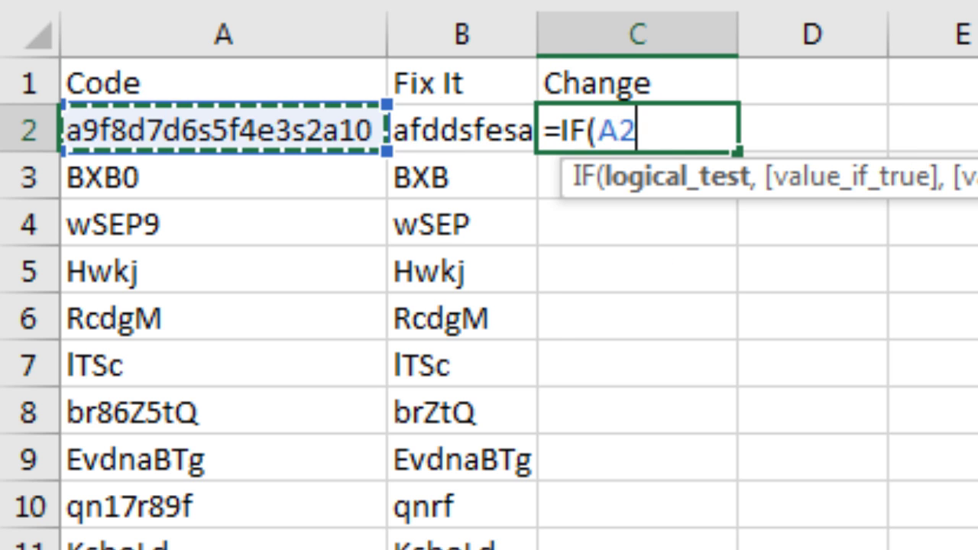
text(=)
key(Left)
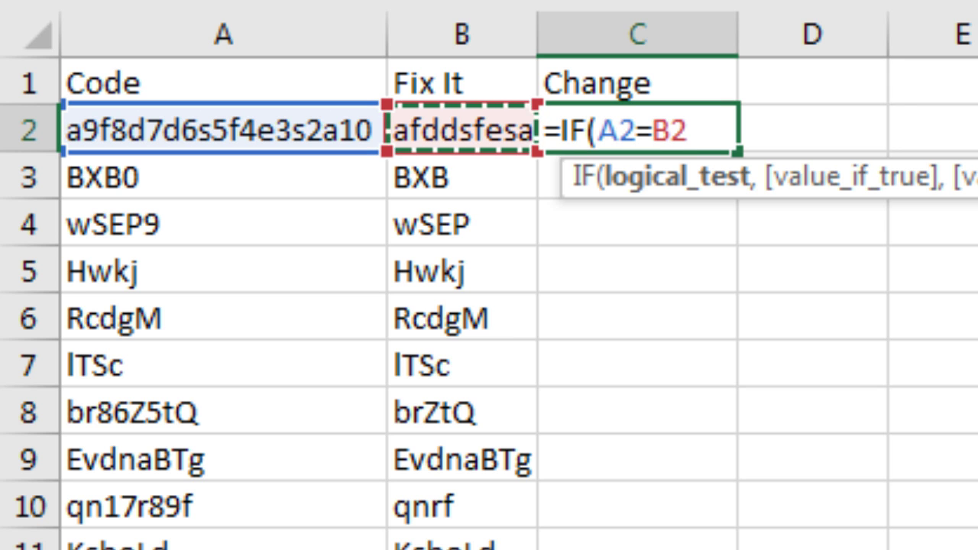
text(,)
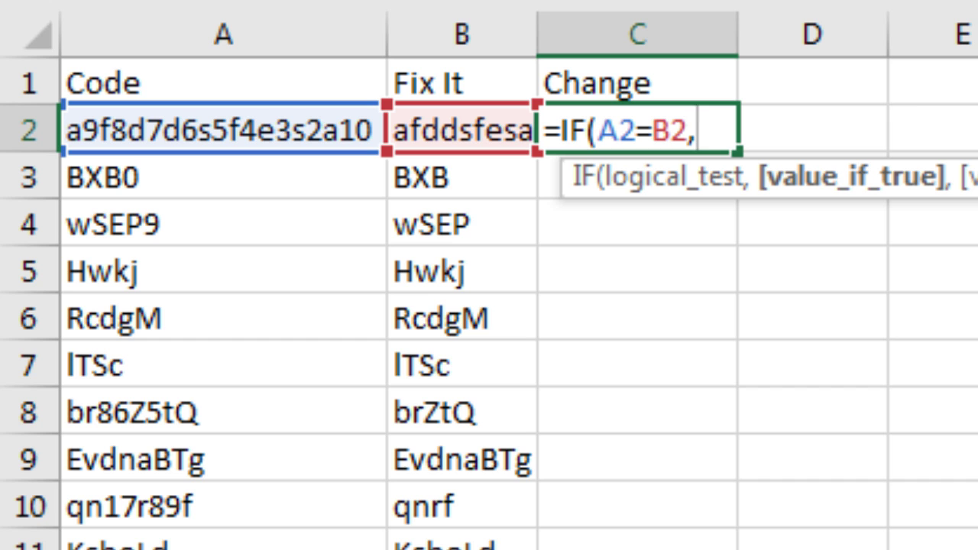
text("No","Yes"))
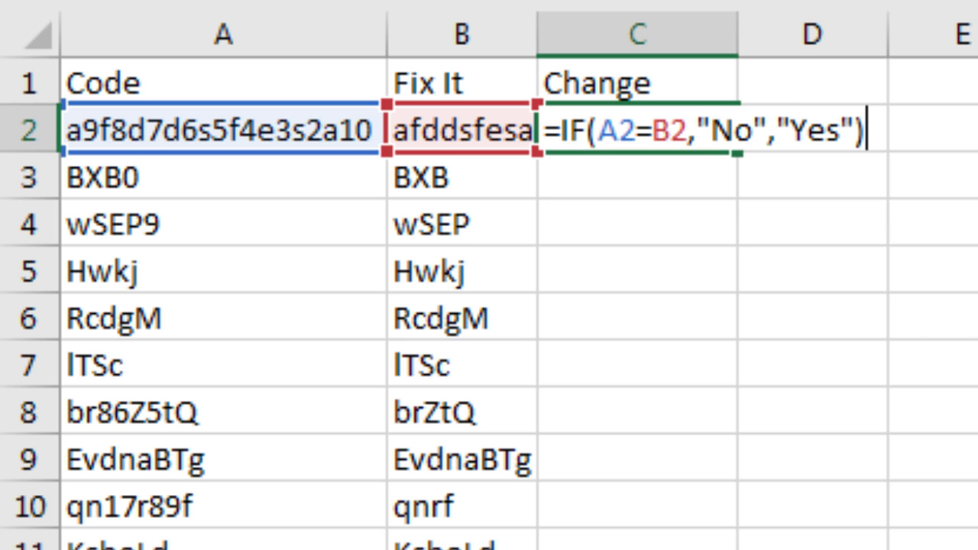
key(ctrl+Return)
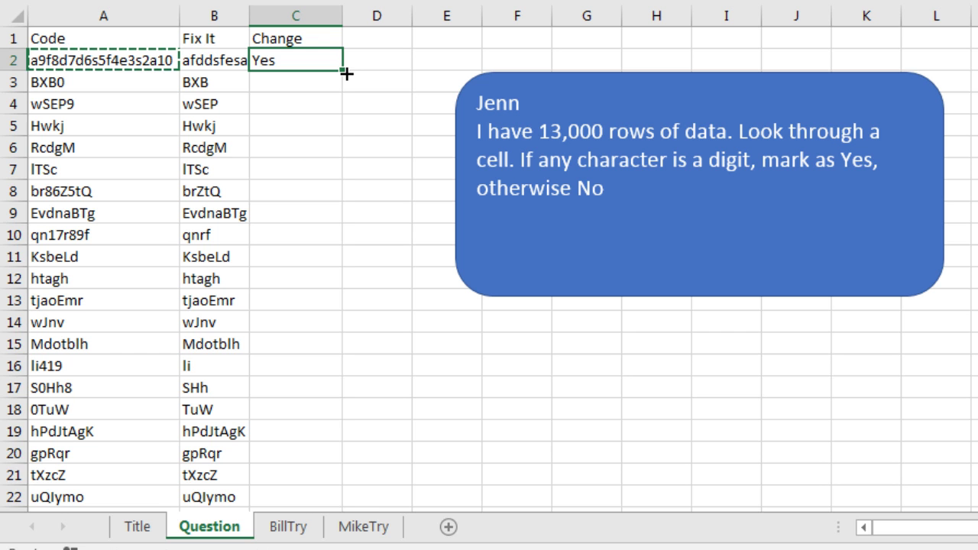
double_click(737, 152)
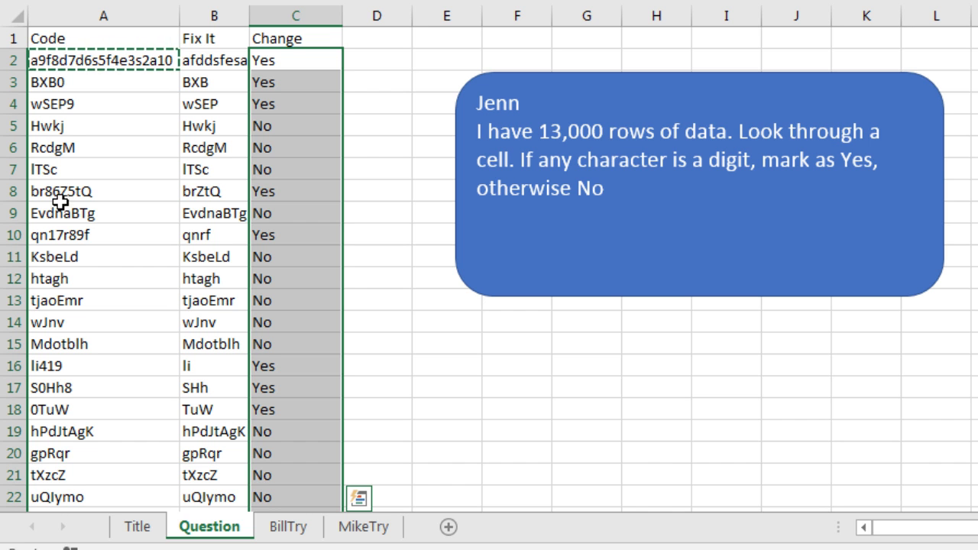
Delete the test code's row 2.
click(88, 63)
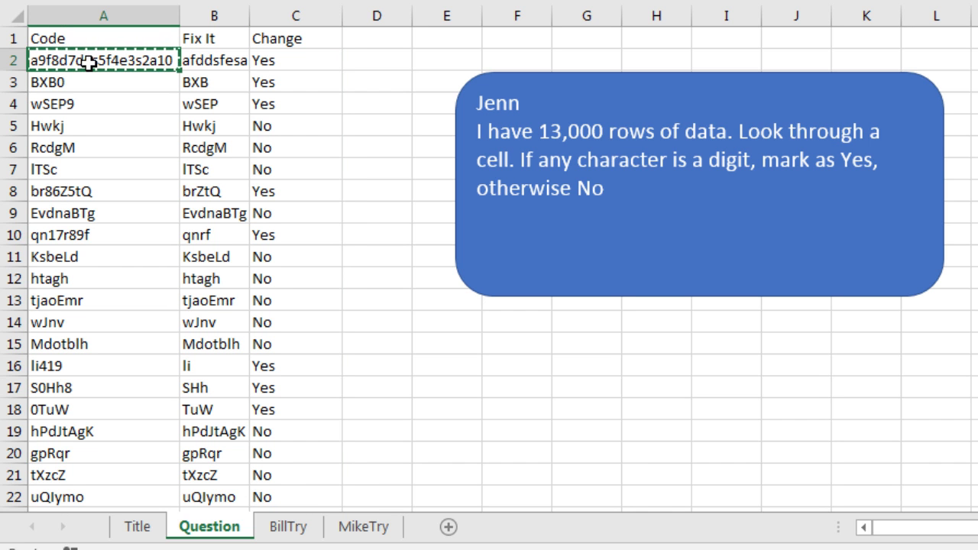
key(ctrl+minus)
key(r)
key(Return)
Replace the Change column's formulas with their Yes/No values.
key(Right)
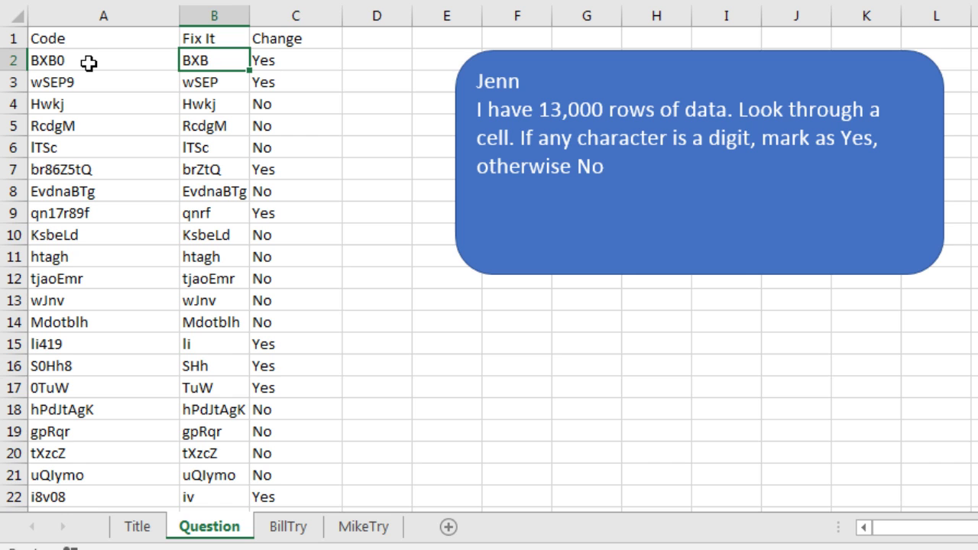
key(Right)
key(ctrl+shift+Down)
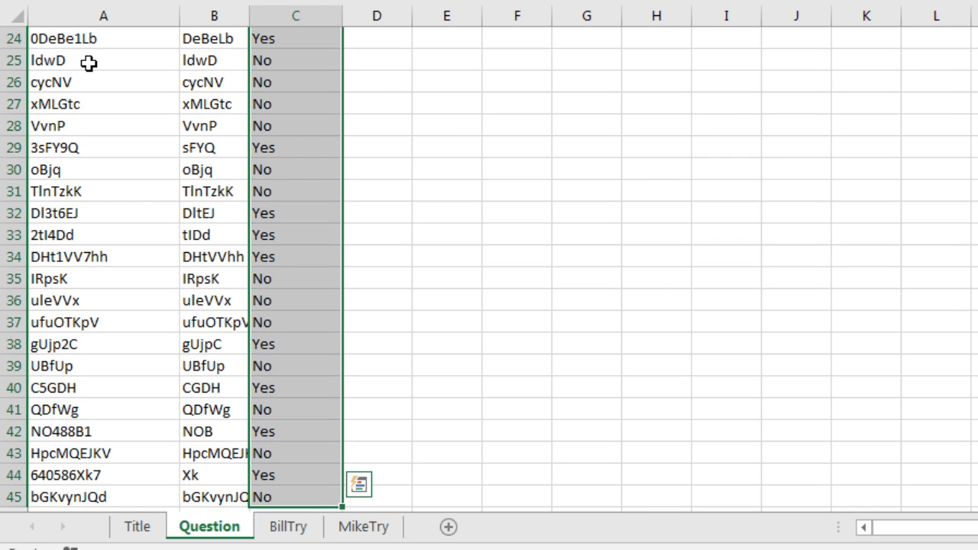
key(ctrl+c)
key(ctrl+alt+v)
key(v)
key(Return)
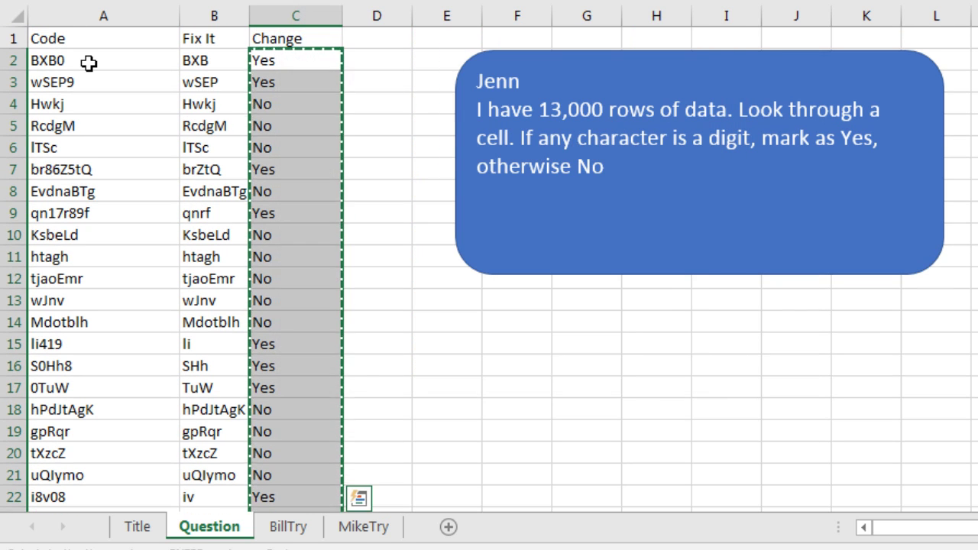
Delete the Fix It column and move to the BillTry sheet.
key(Left)
key(ctrl+minus)
key(c)
key(Return)
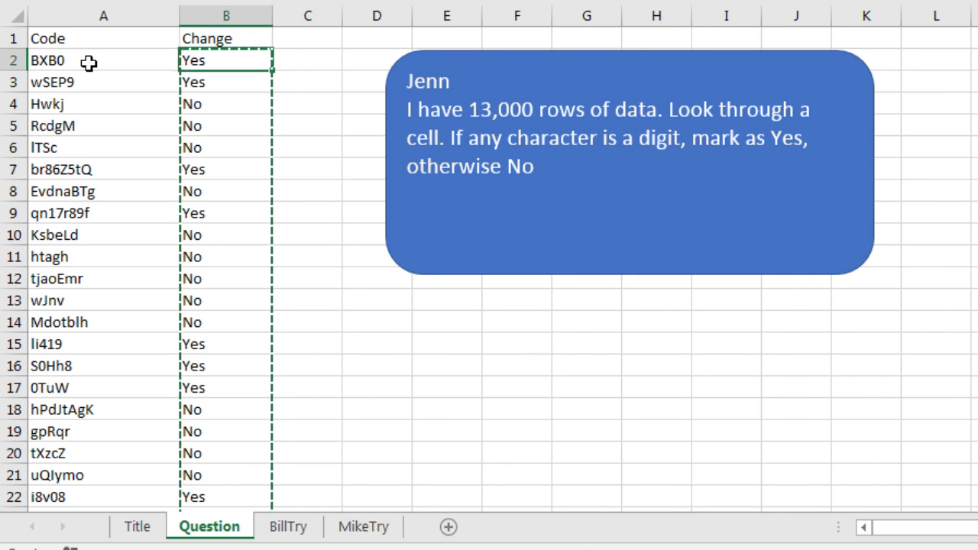
key(ctrl+Page_Down)
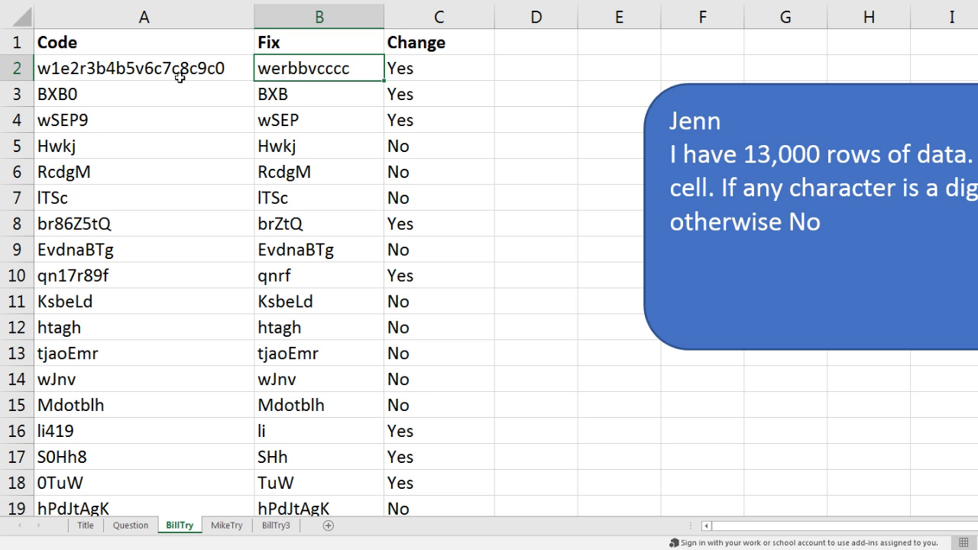
drag(104, 50, 306, 70)
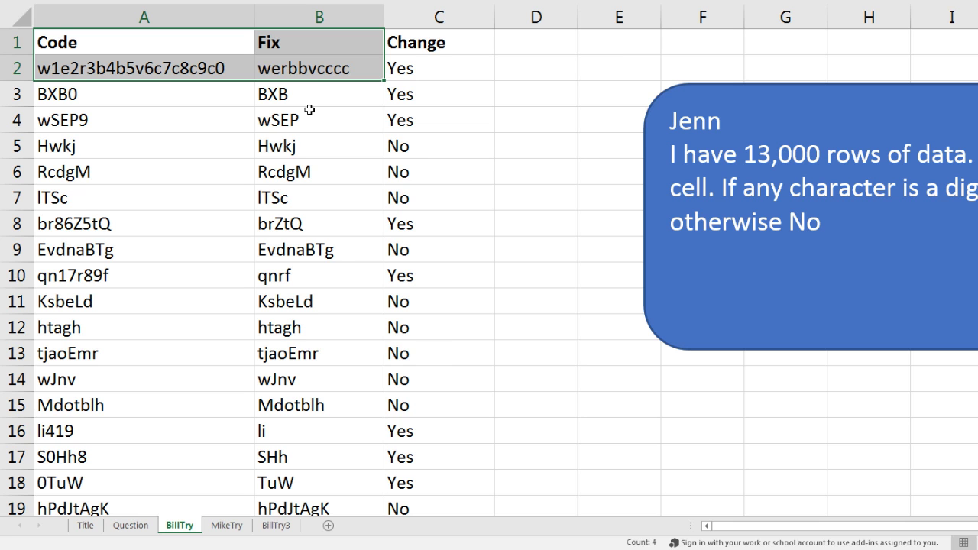
click(222, 73)
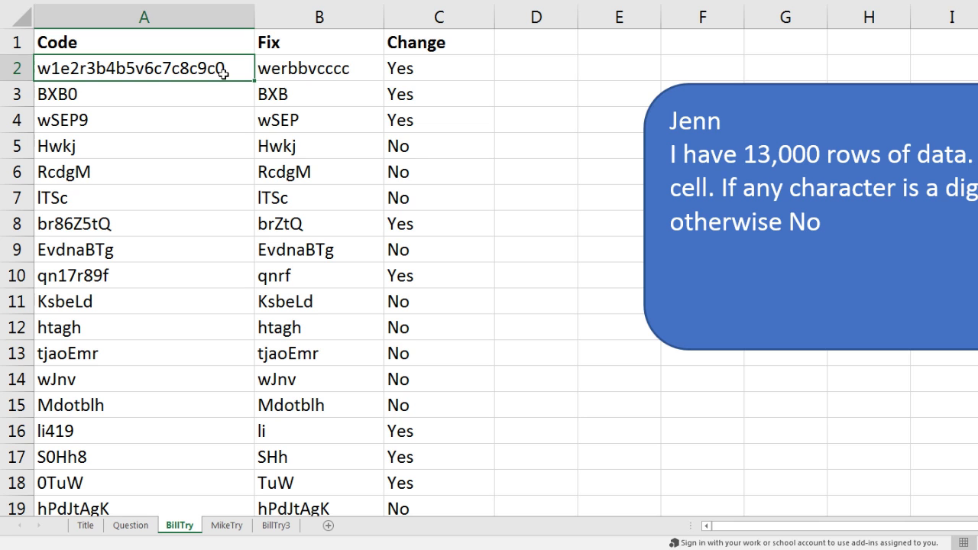
click(295, 68)
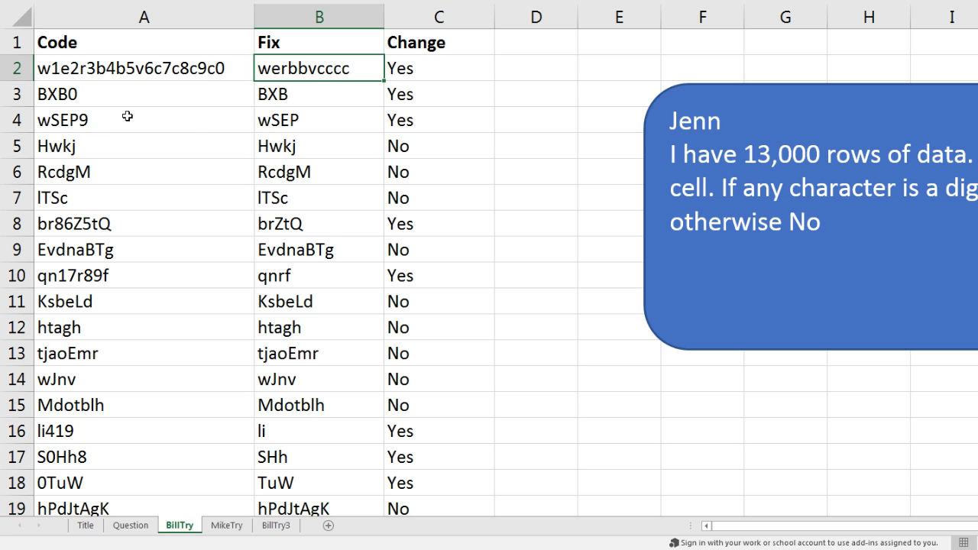
click(293, 120)
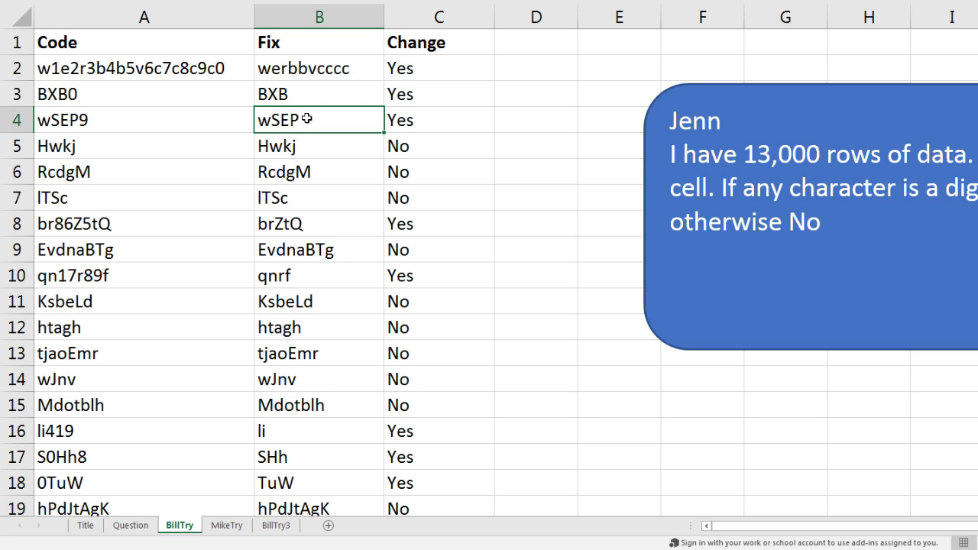
double_click(419, 61)
key(Escape)
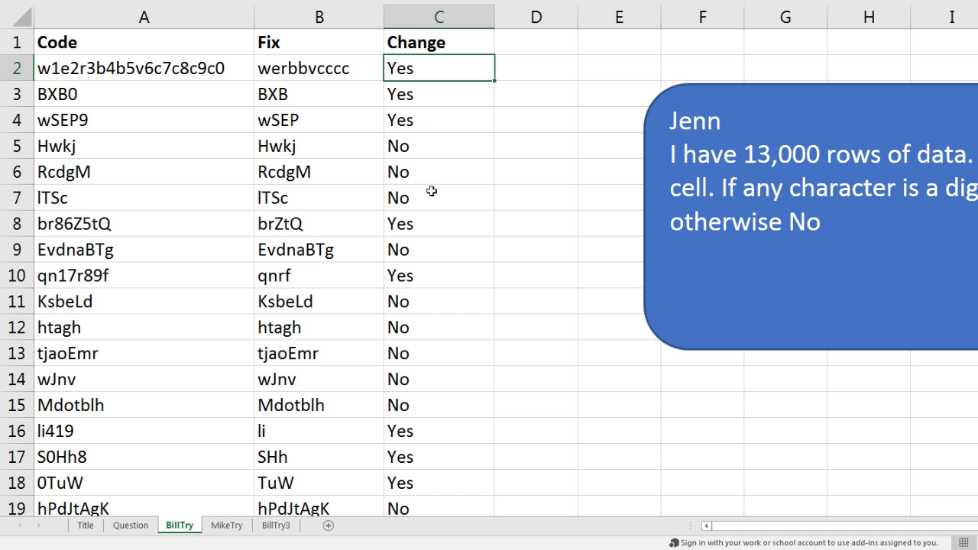
On MikeTry, type =SUBSTITUTE(A2,{1,2,3,4,5,6,7,8,9,0},"") into B2.
click(227, 526)
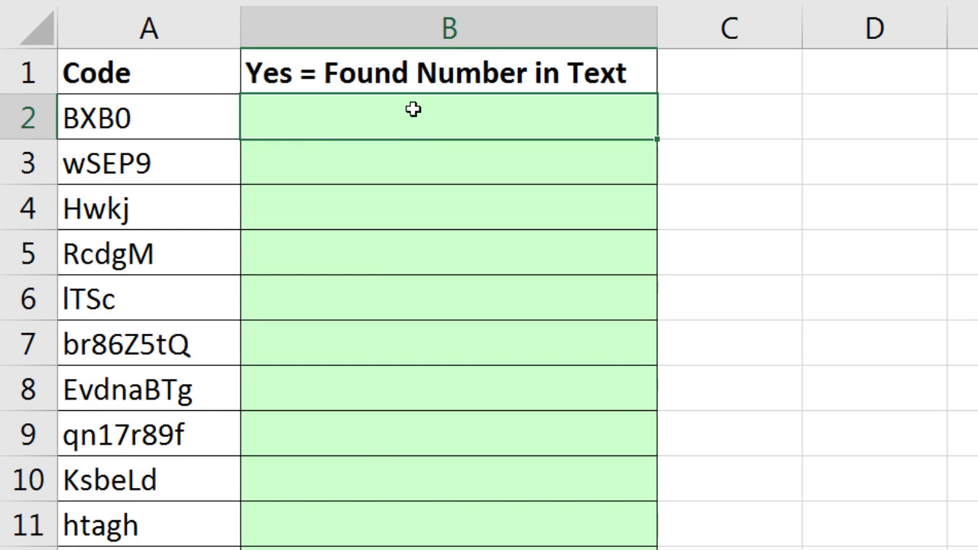
text(=su)
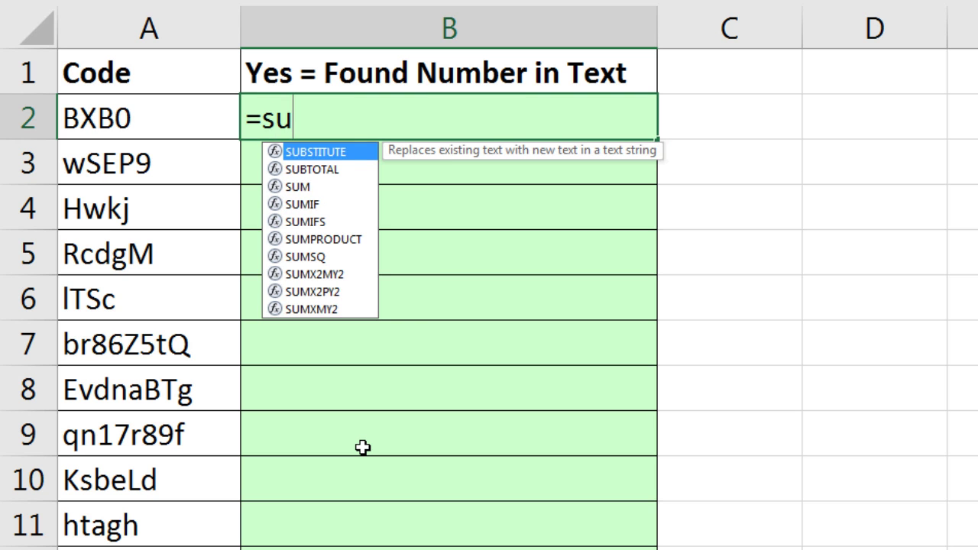
key(Tab)
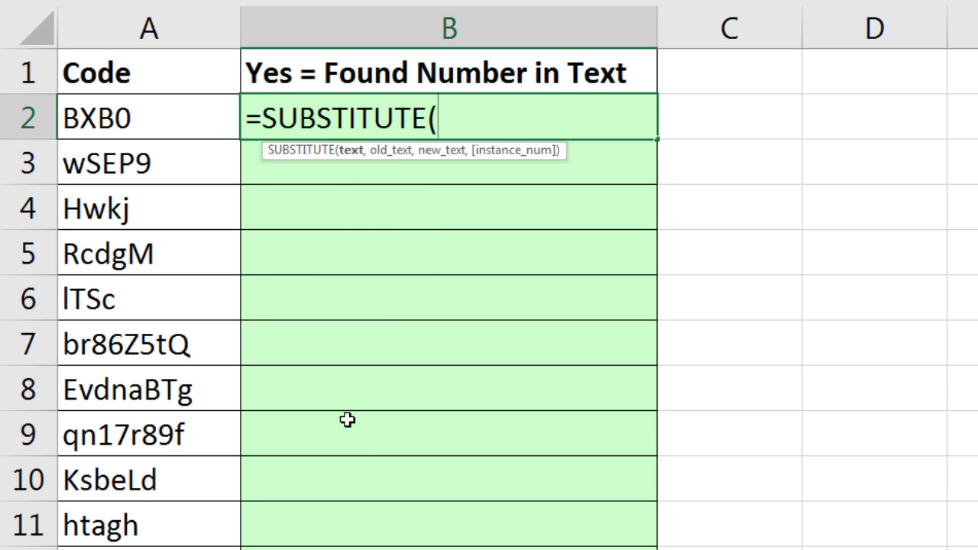
click(87, 127)
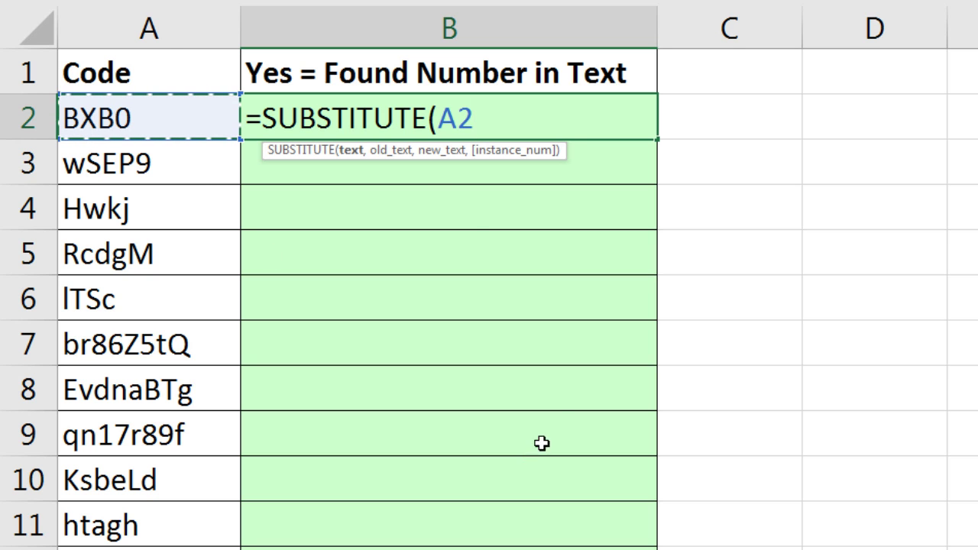
text(,)
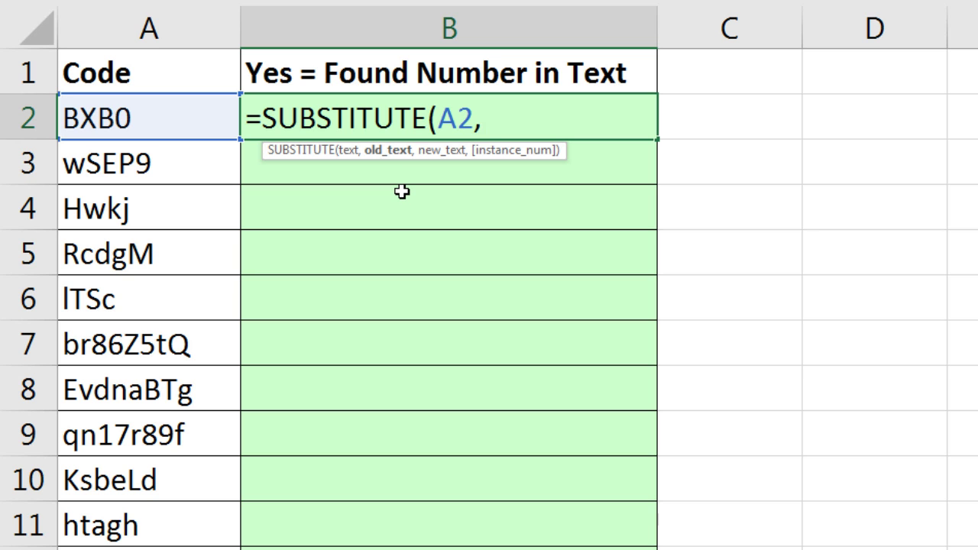
text({1,2)
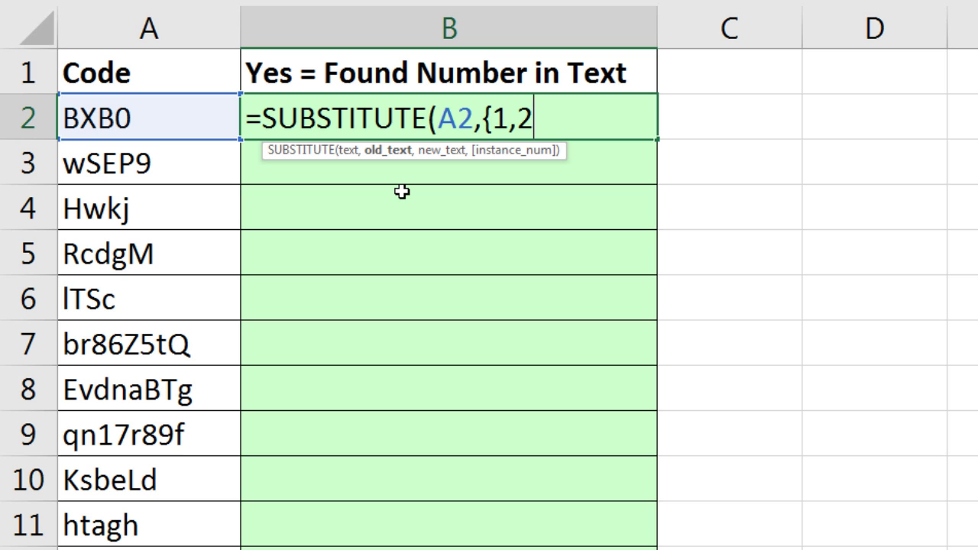
text(,3,4,5,6,7,8,9,0)
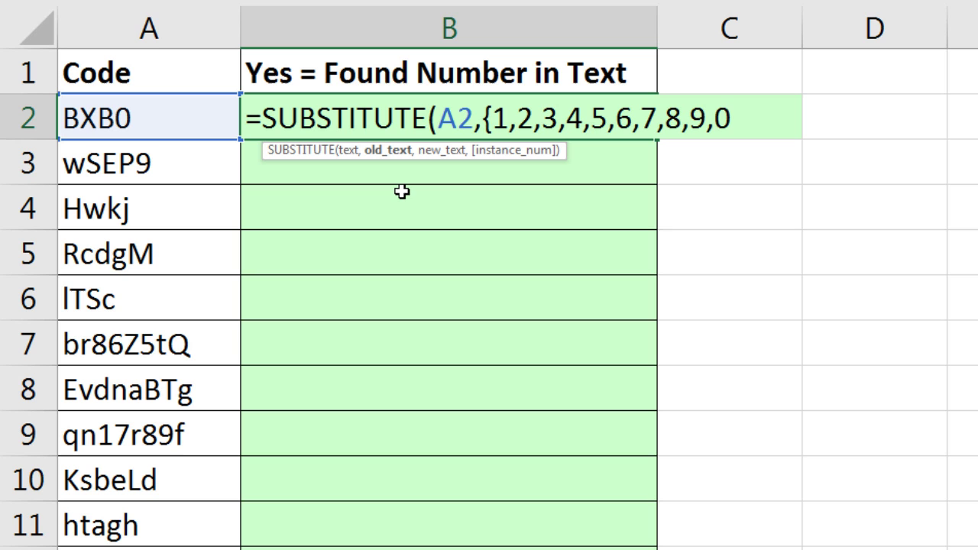
text(})
click(394, 153)
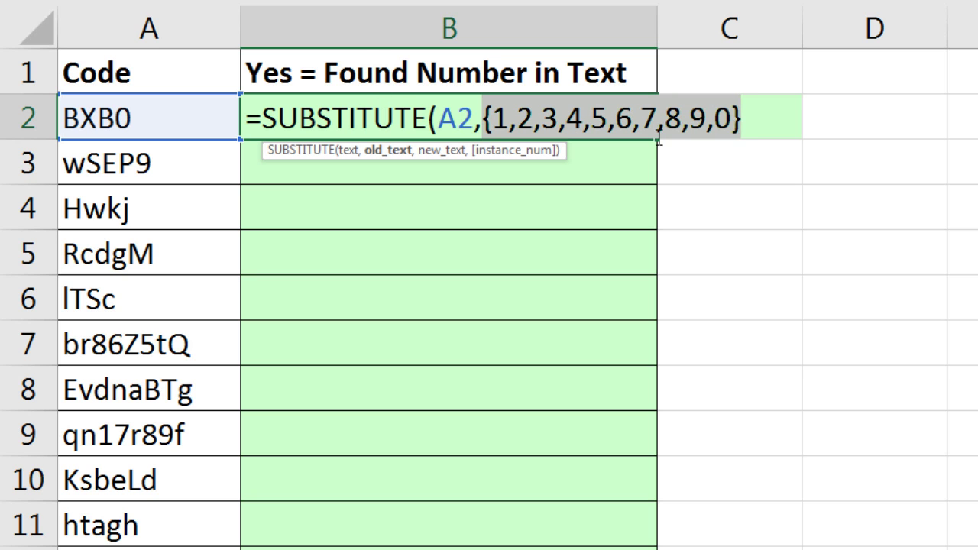
click(749, 131)
text(,)
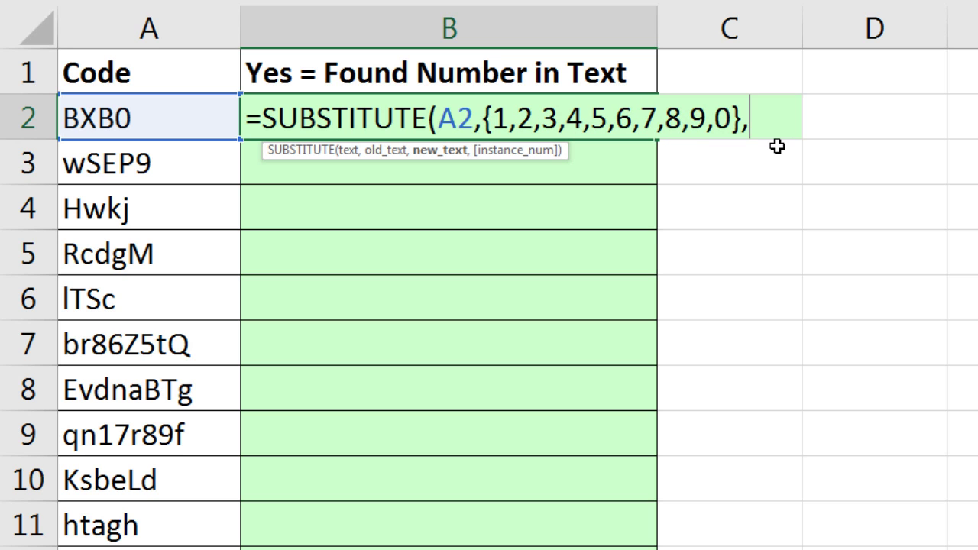
text(""))
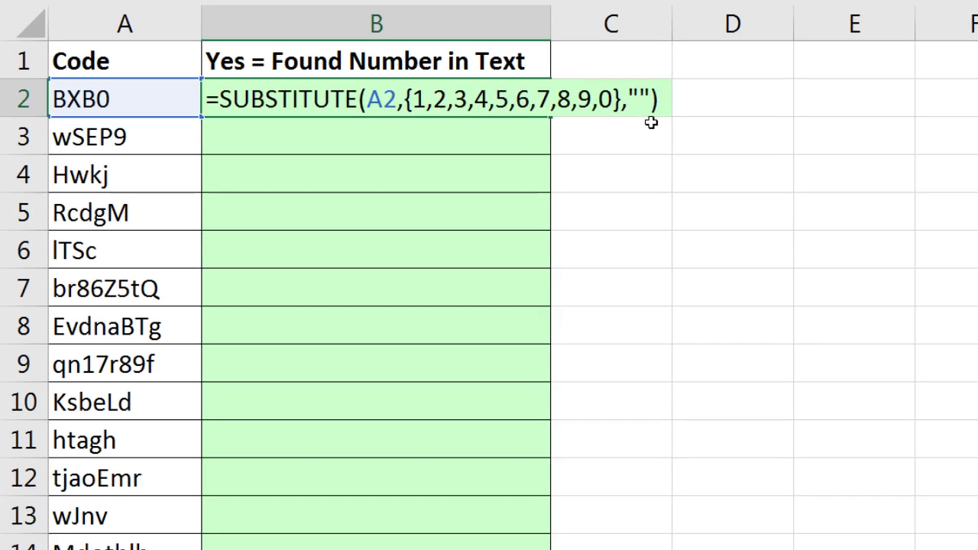
Preview the SUBSTITUTE array with F9, restore the formula, and commit it in B2.
key(F9)
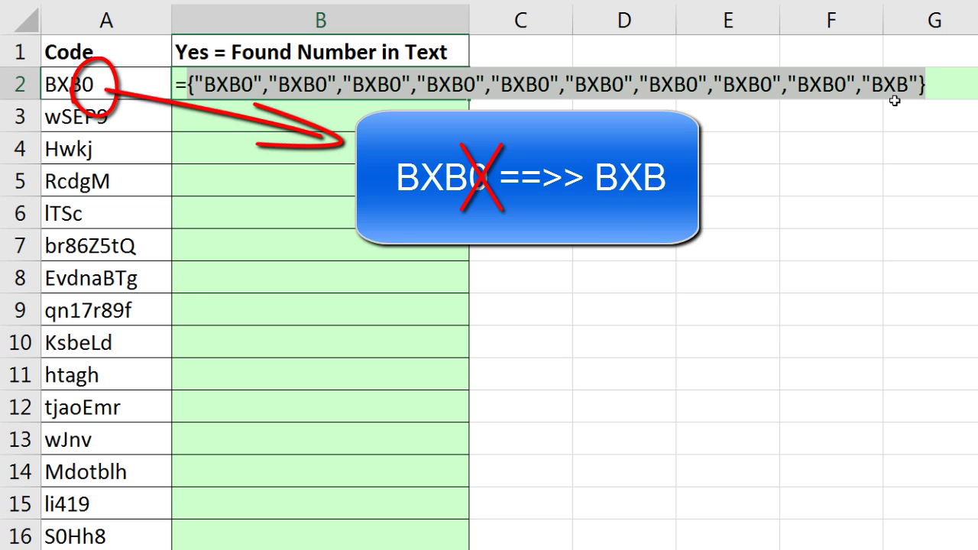
key(ctrl+z)
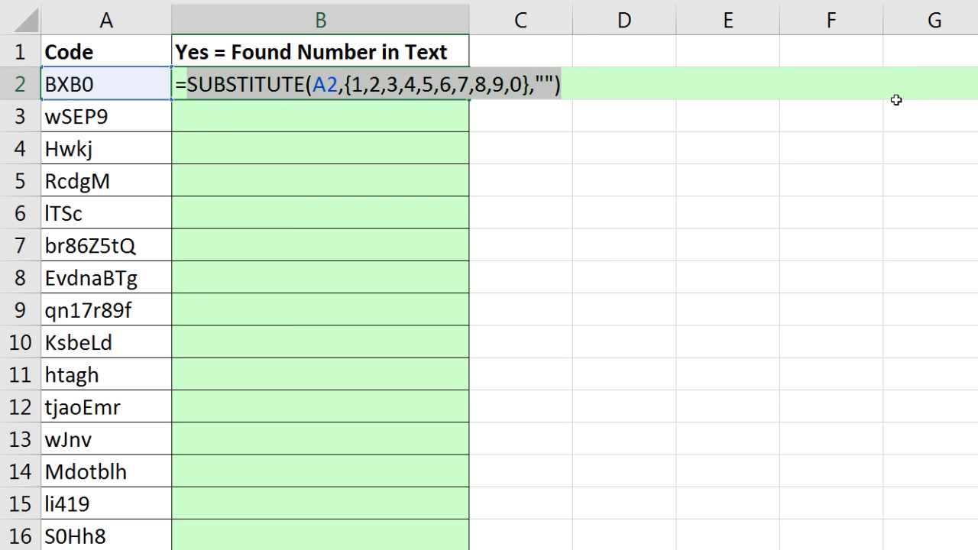
key(Escape)
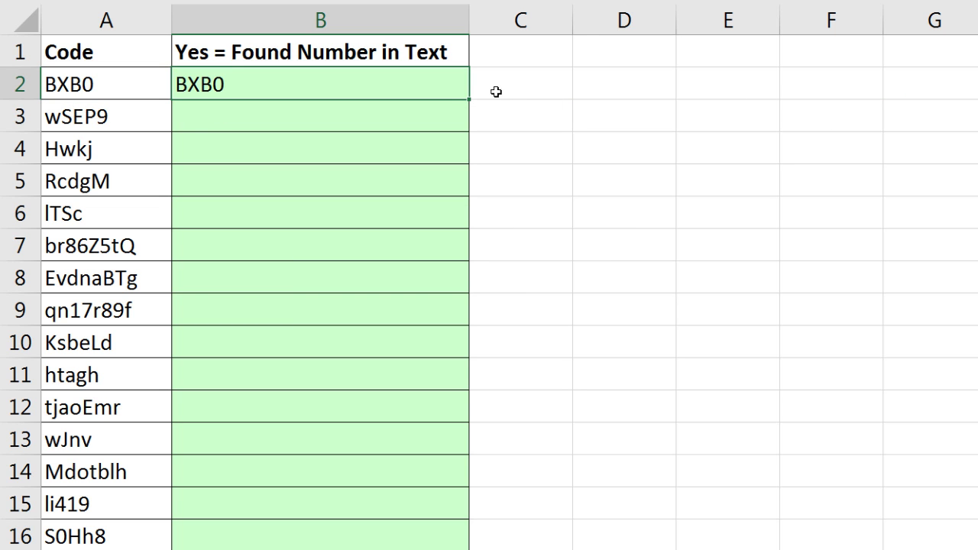
Fill the SUBSTITUTE formula down to B7 and preview B7's array for br86Z5tQ.
drag(470, 99, 466, 260)
click(323, 245)
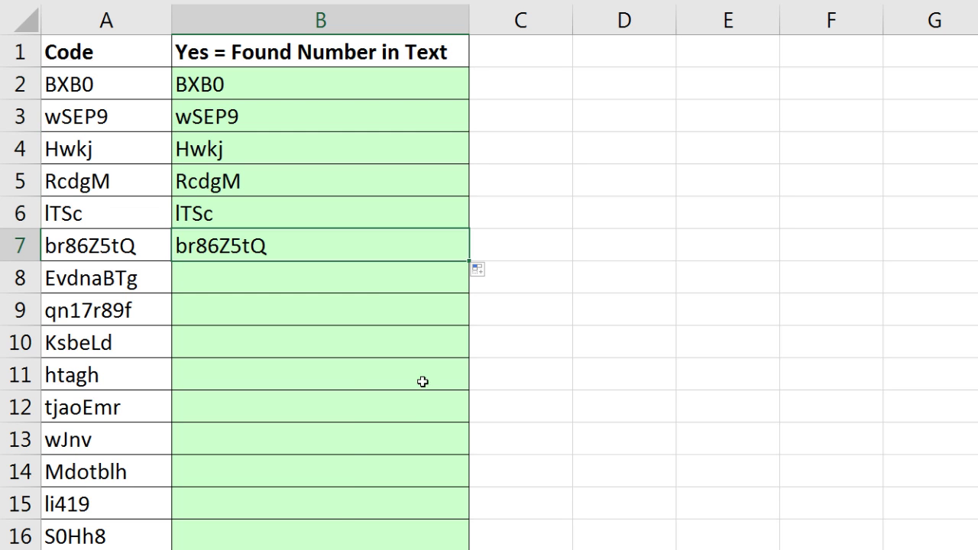
key(F2)
key(F9)
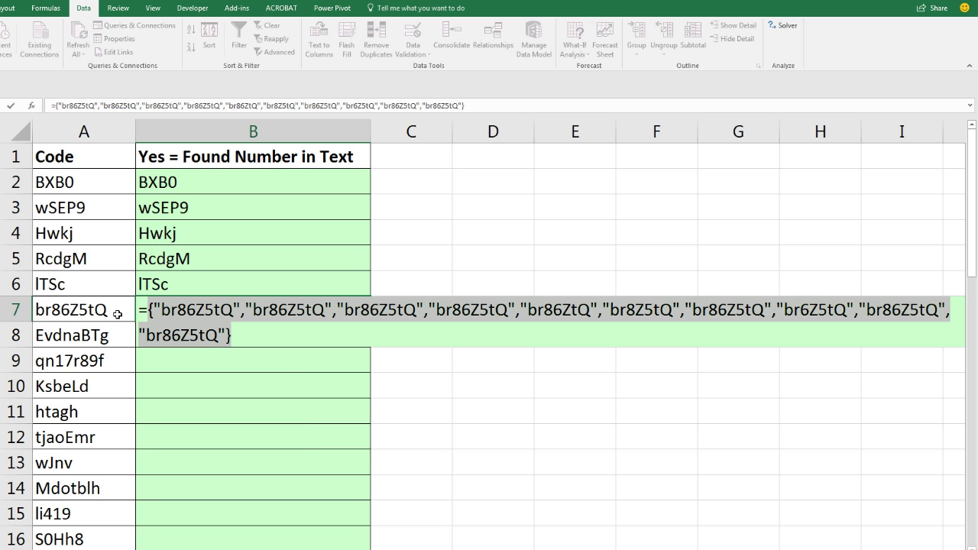
key(Escape)
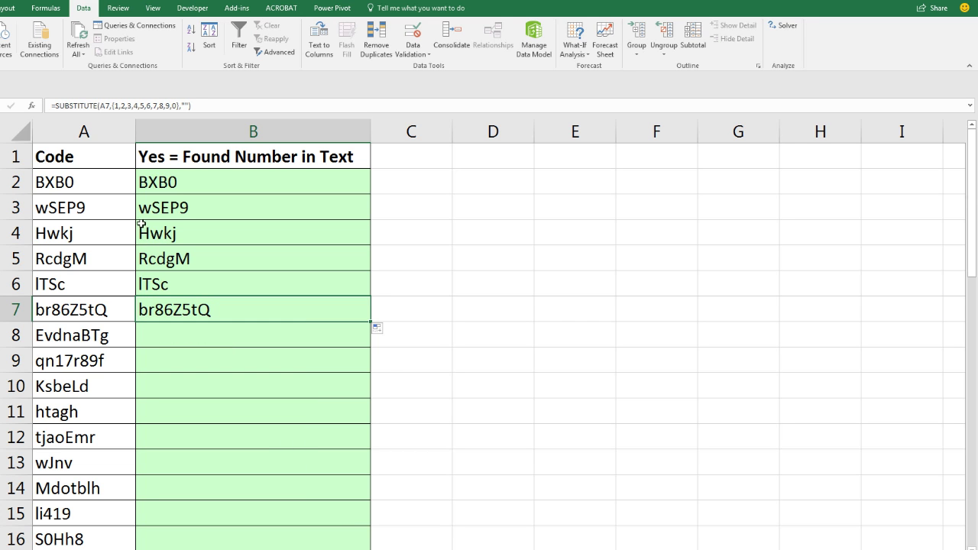
Change B2 to =AND(SUBSTITUTE(A2,{1,2,3,4,5,6,7,8,9,0},"")=A2), returning FALSE for BXB0.
click(173, 161)
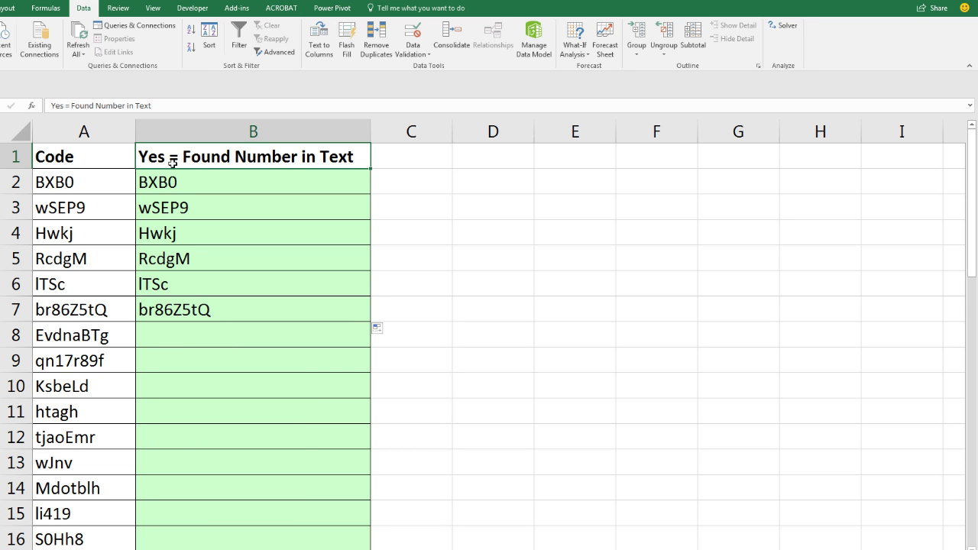
click(200, 188)
key(F2)
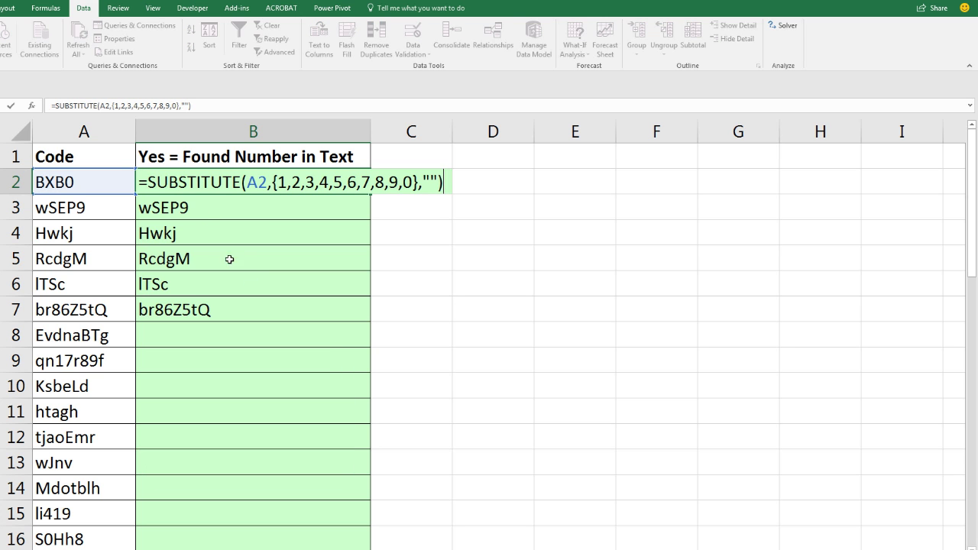
click(148, 183)
text(and)
key(Tab)
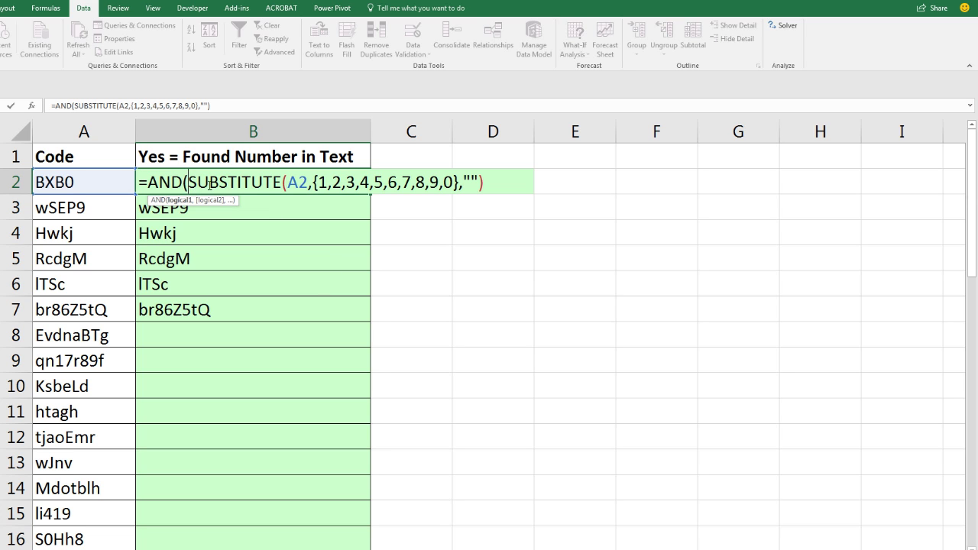
click(492, 186)
text(=)
click(100, 185)
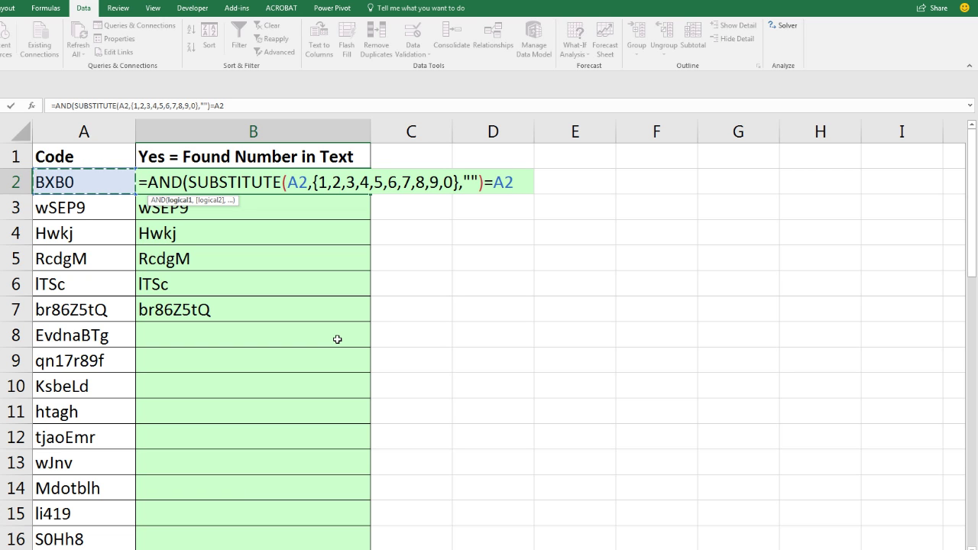
text())
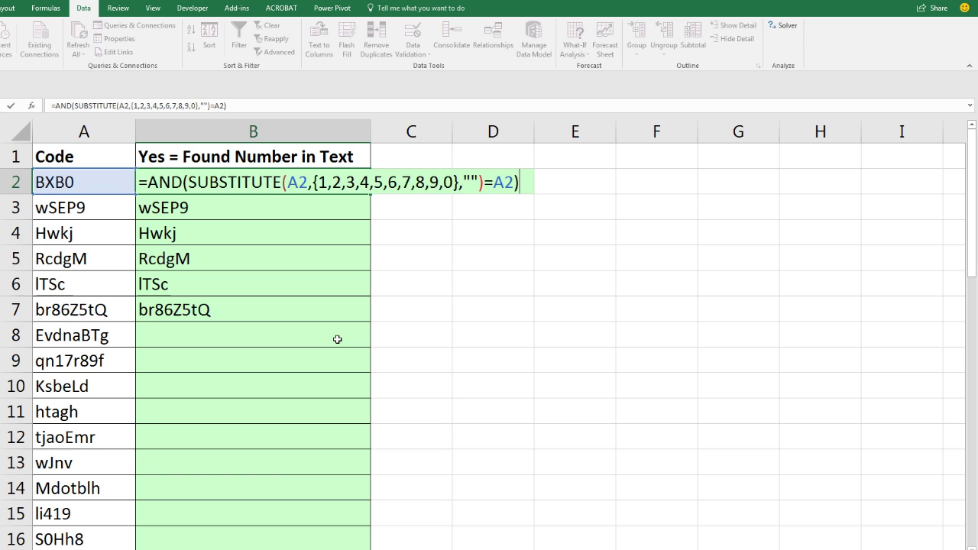
key(ctrl+Return)
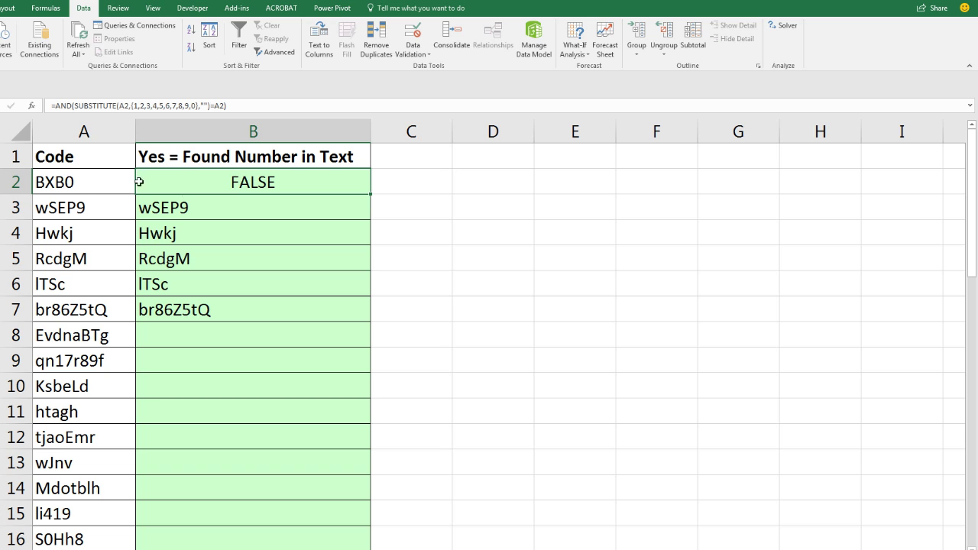
drag(372, 195, 353, 320)
click(212, 236)
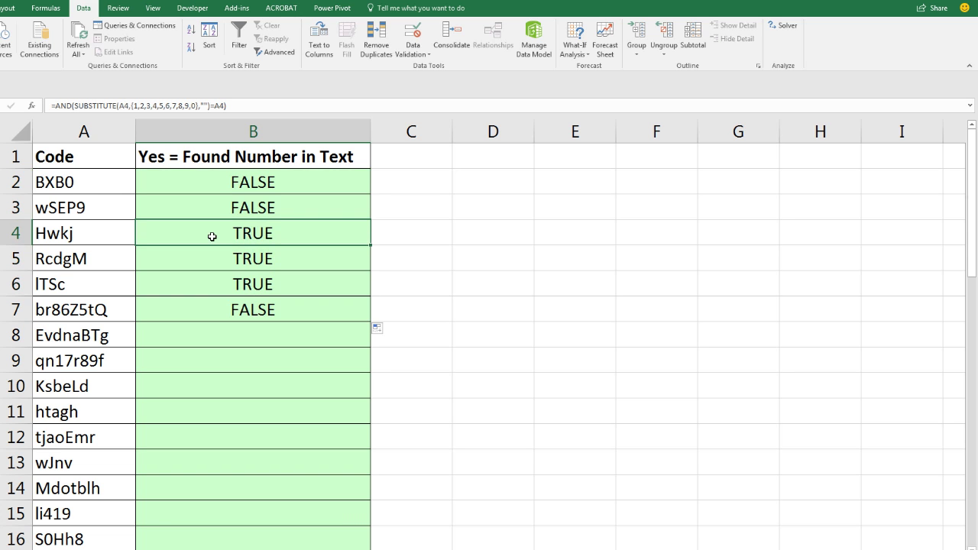
click(233, 259)
click(235, 282)
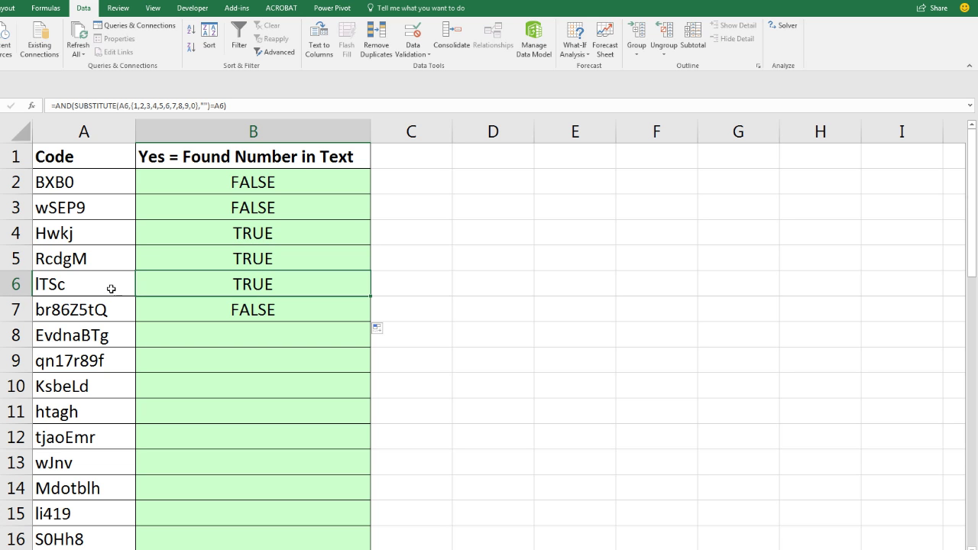
double_click(162, 285)
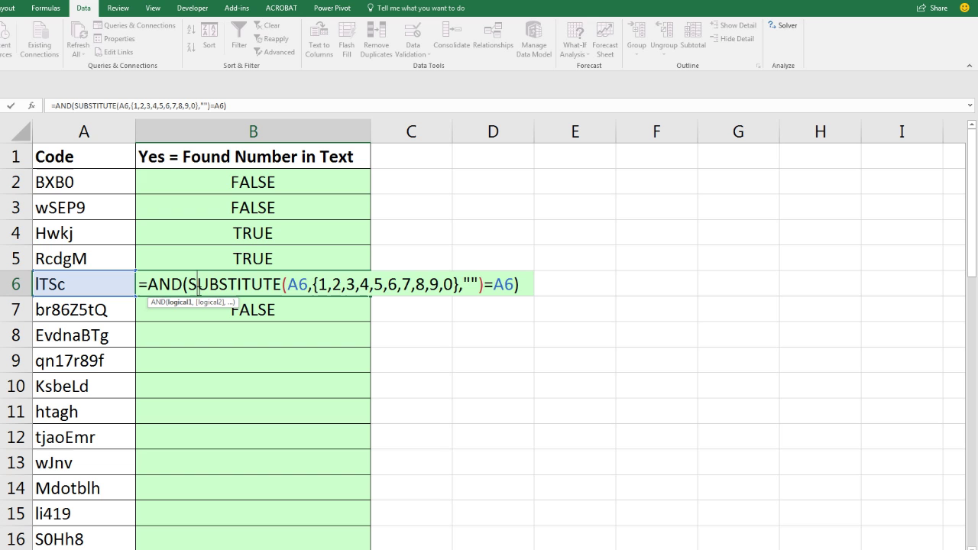
drag(191, 284, 489, 280)
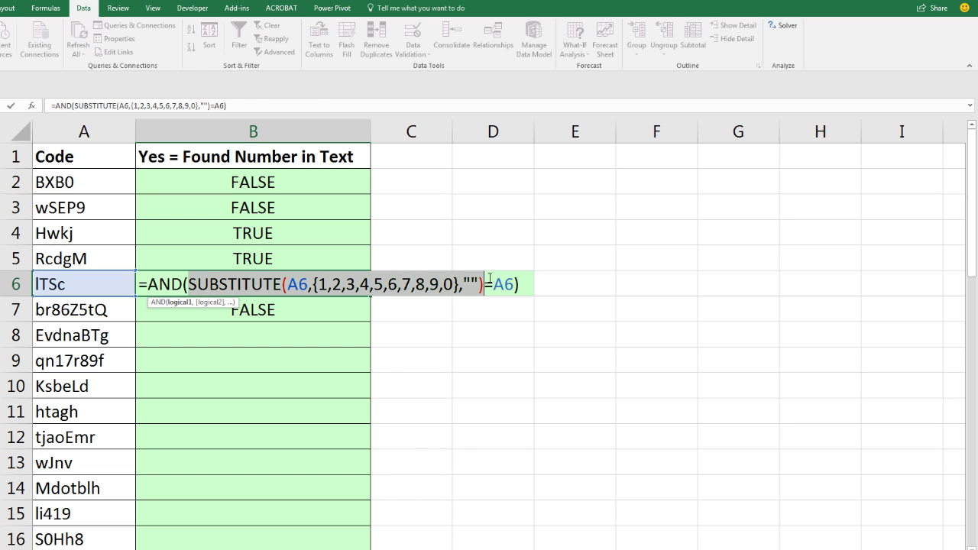
key(F9)
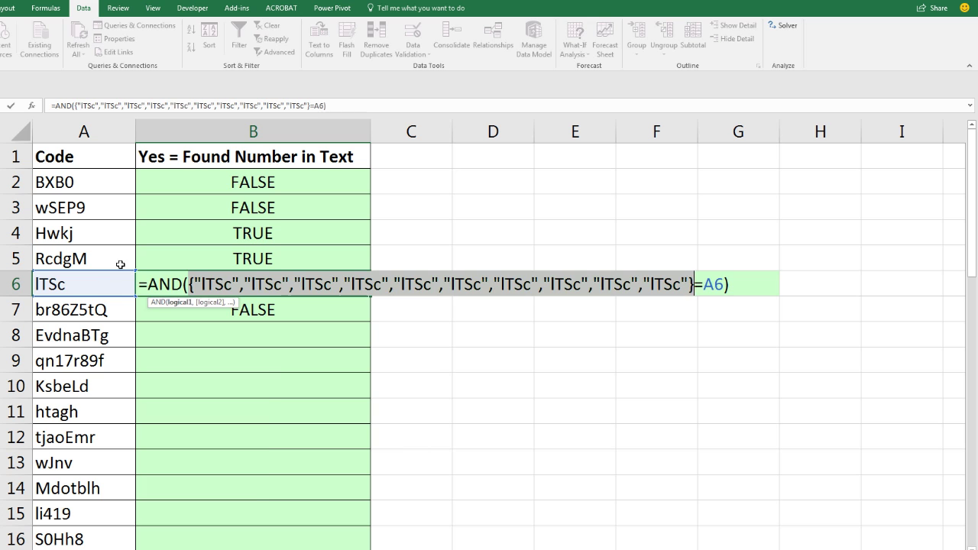
key(Escape)
click(221, 182)
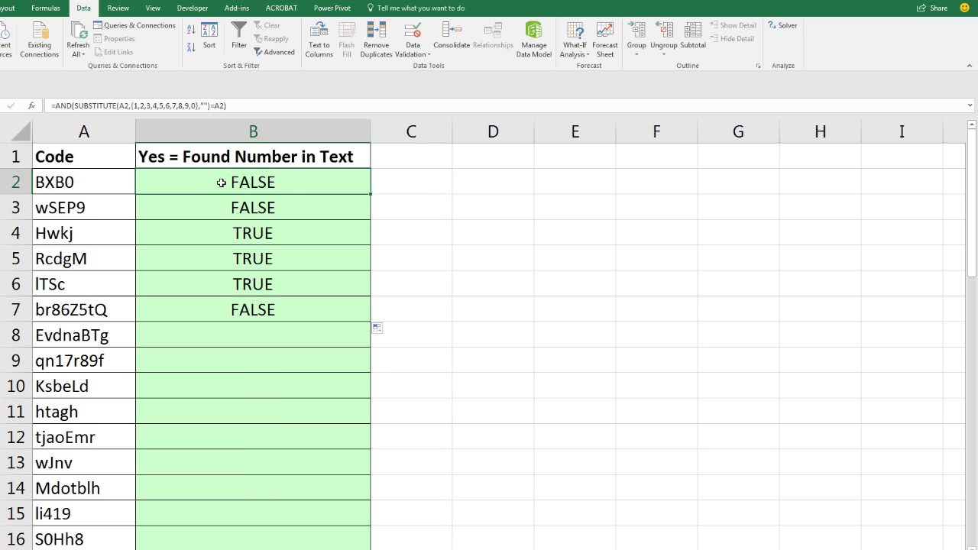
double_click(221, 183)
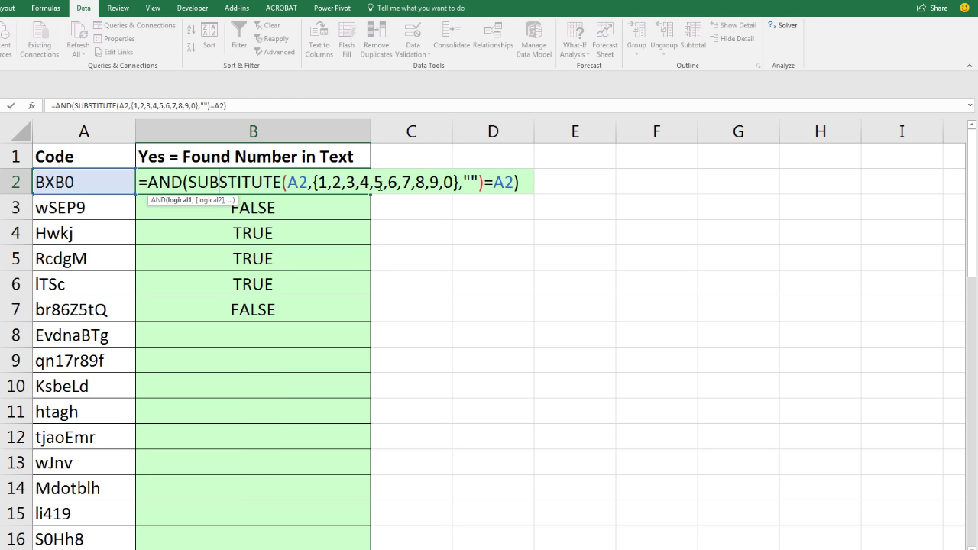
click(331, 182)
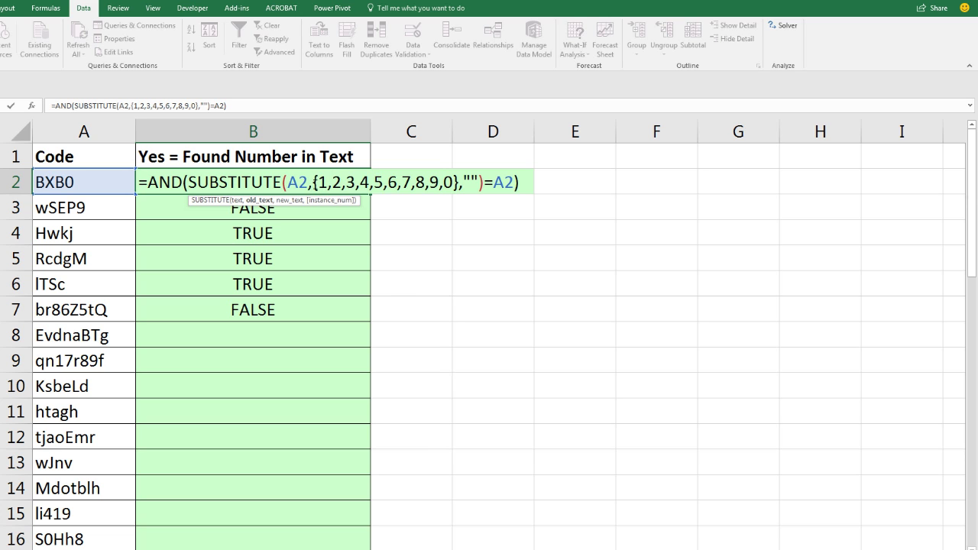
drag(312, 182, 460, 182)
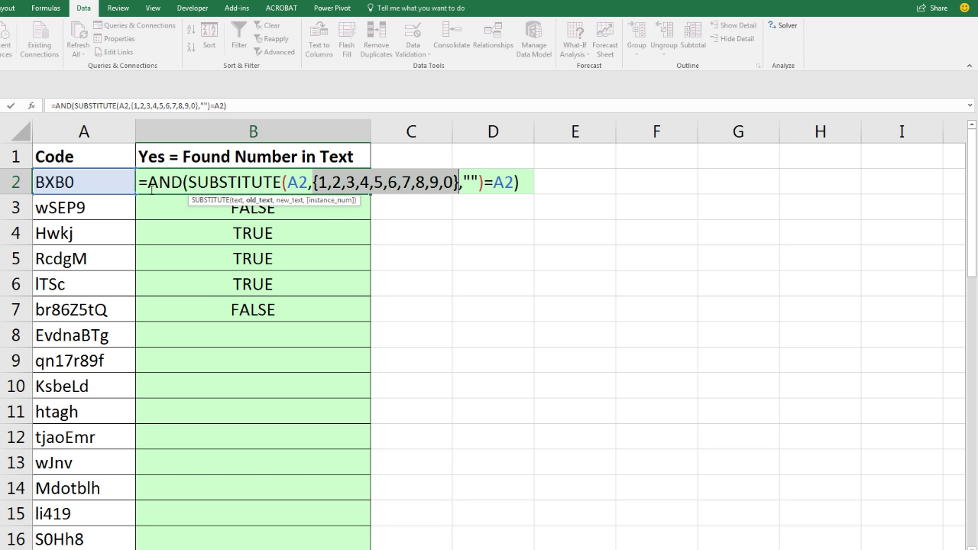
Wrap B2's check in IF(...,"No","Yes") and fill it down to B7.
click(150, 187)
text(IF()
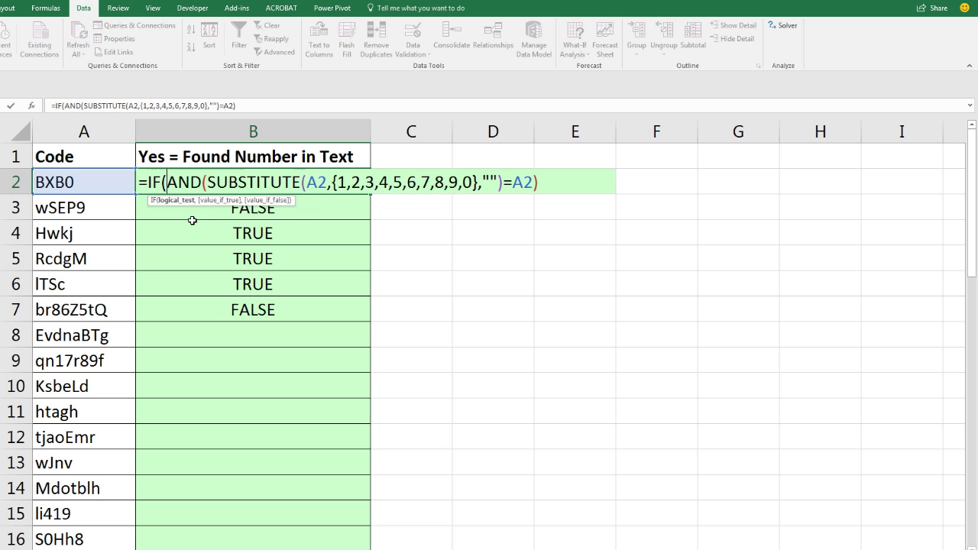
click(547, 187)
text(,)
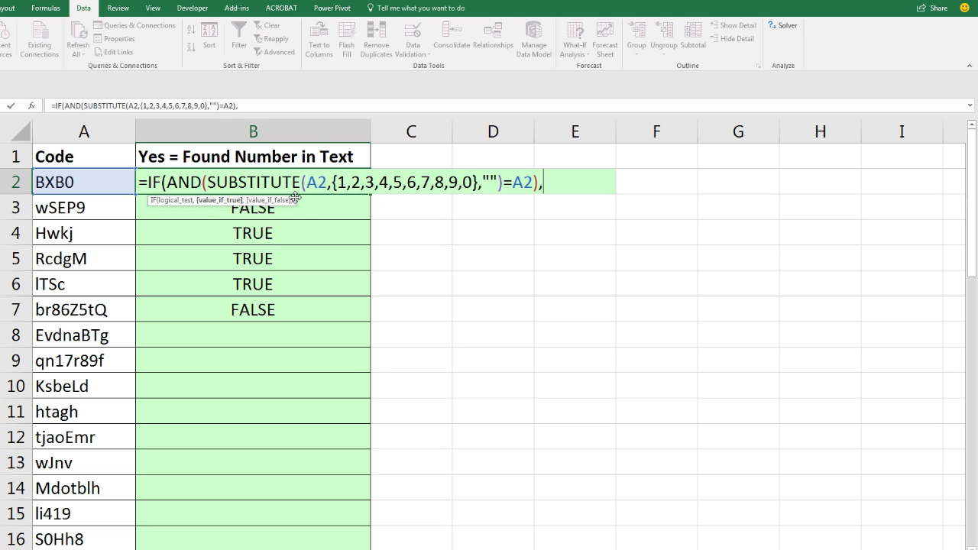
text("N)
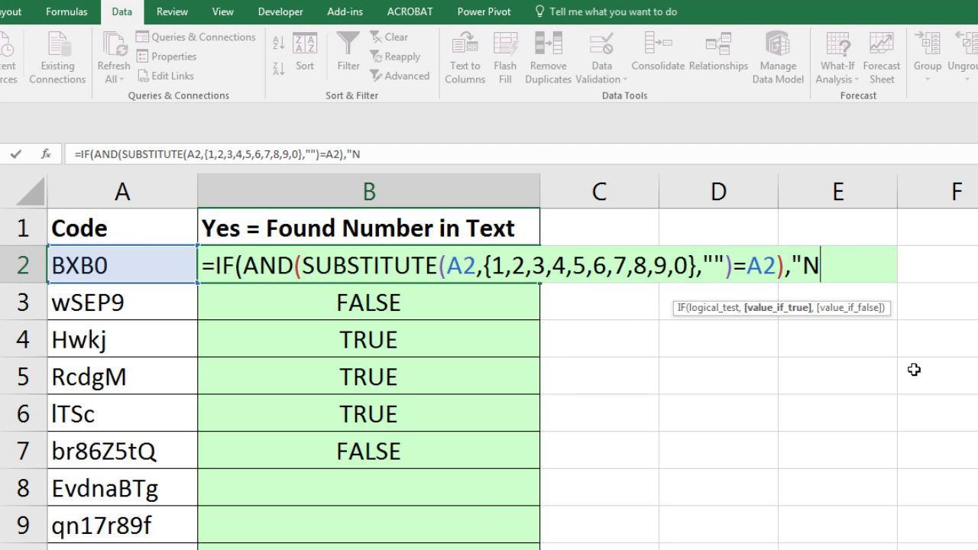
text(o","Yers)
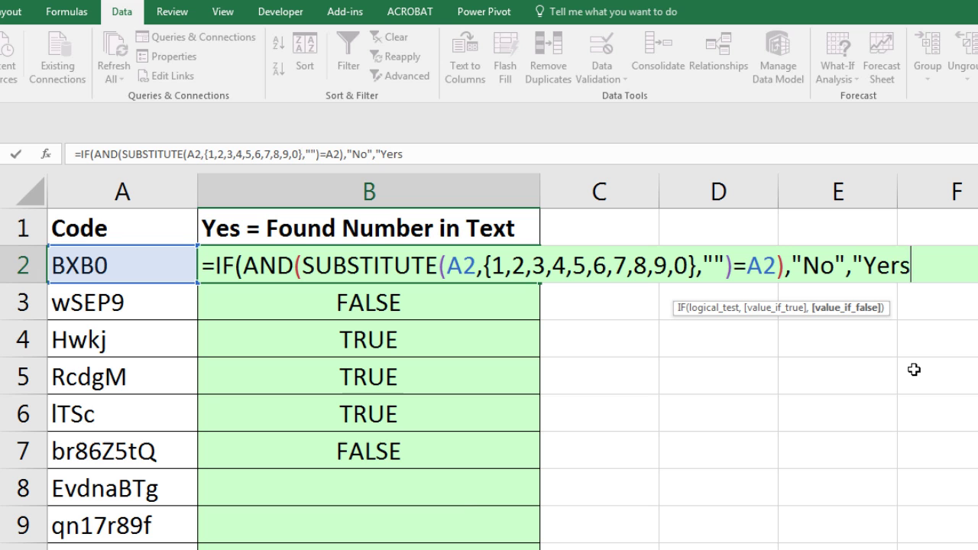
key(BackSpace)
key(BackSpace)
text(s"))
key(ctrl+Return)
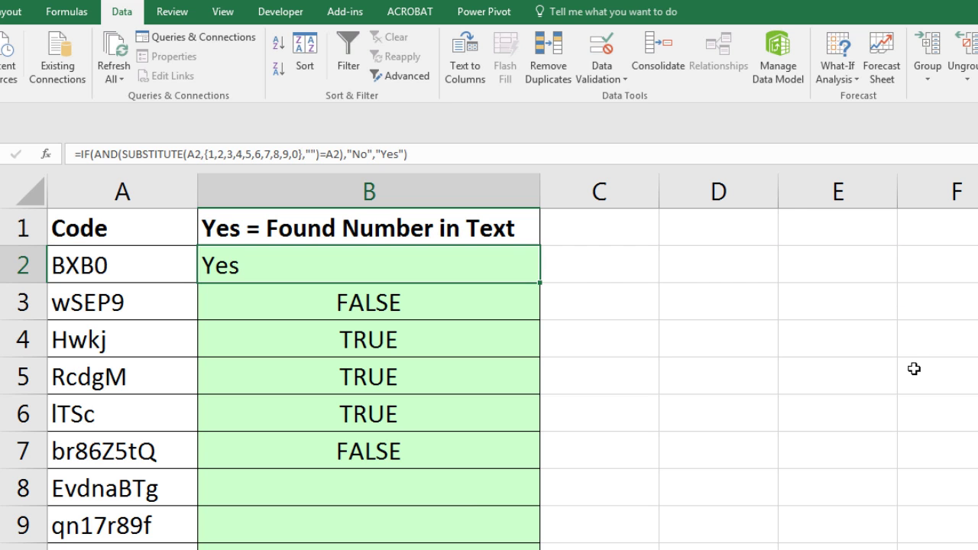
drag(540, 283, 356, 454)
Fill the Yes/No formula down the full Code list and open B7's formula to check it.
click(526, 459)
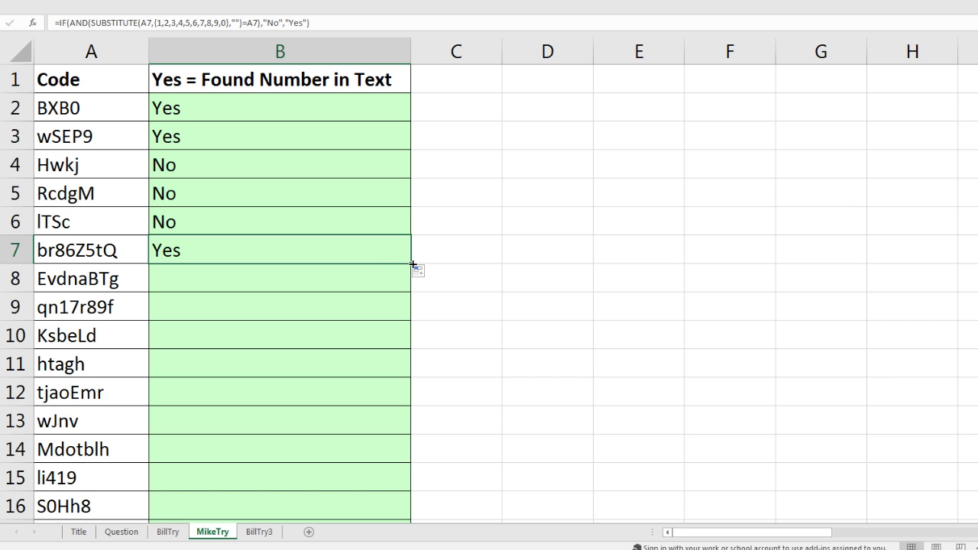
double_click(412, 265)
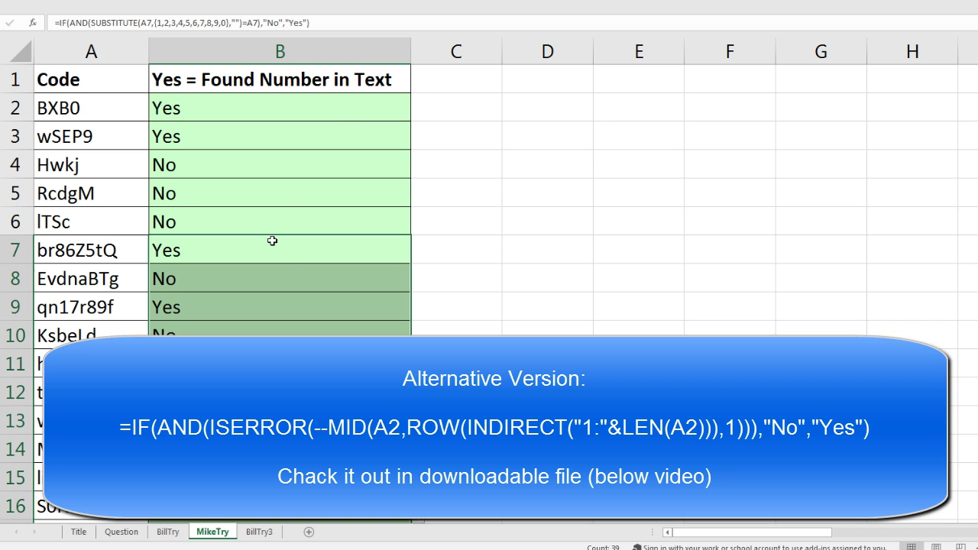
click(272, 241)
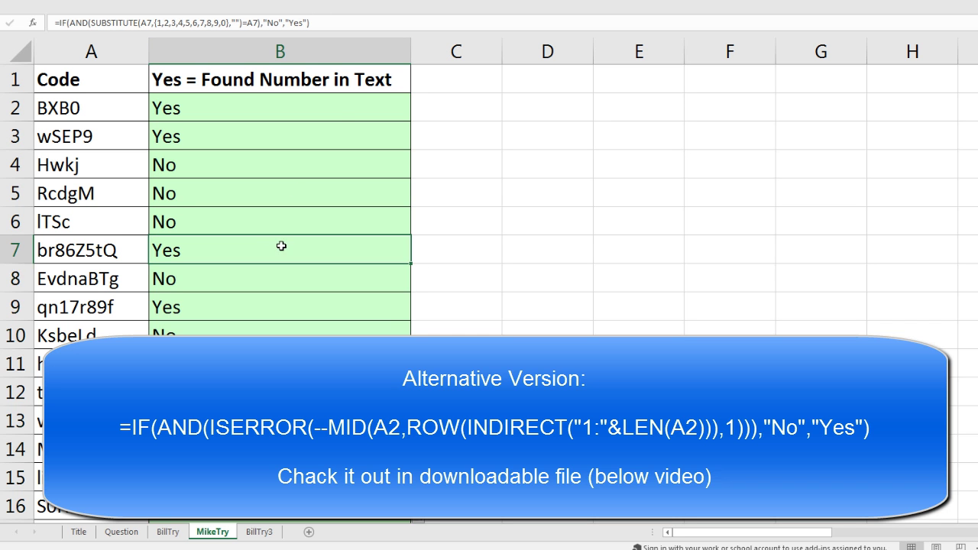
key(F2)
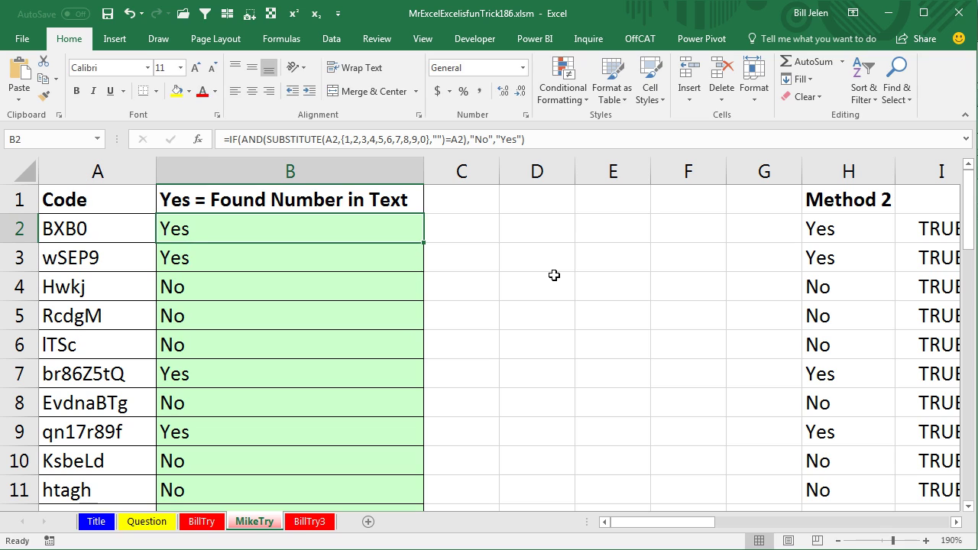
Edit cell C1 to give column C the Meni Formula header.
key(F2)
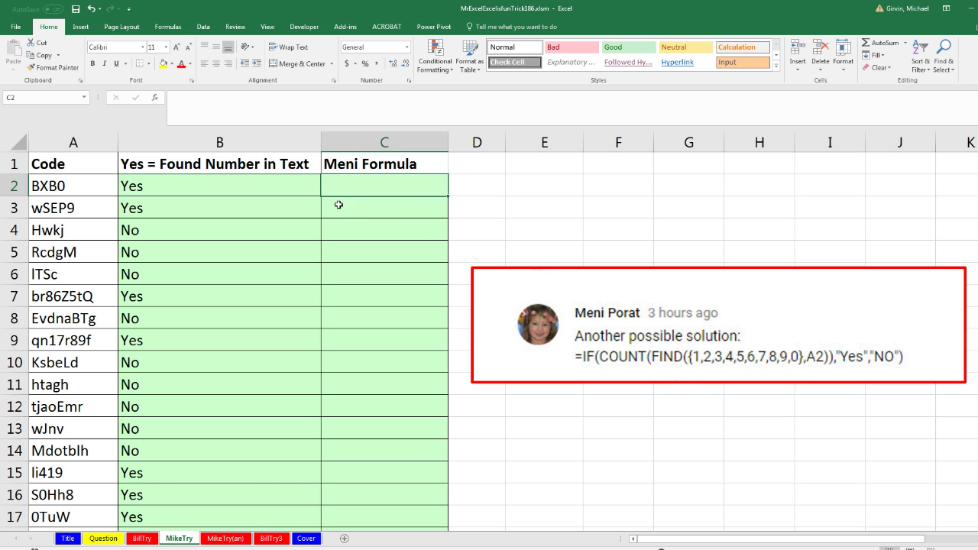
click(299, 184)
key(F2)
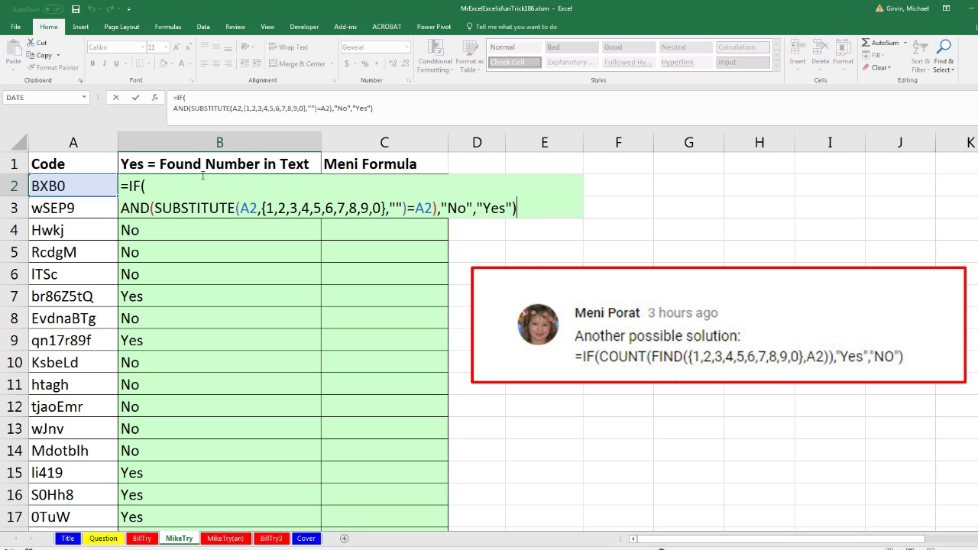
click(410, 210)
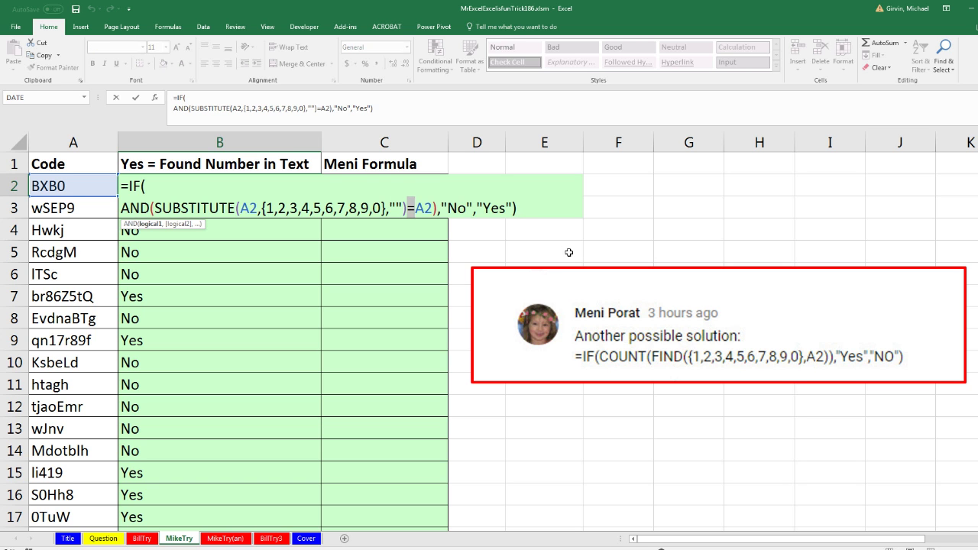
key(ctrl+Return)
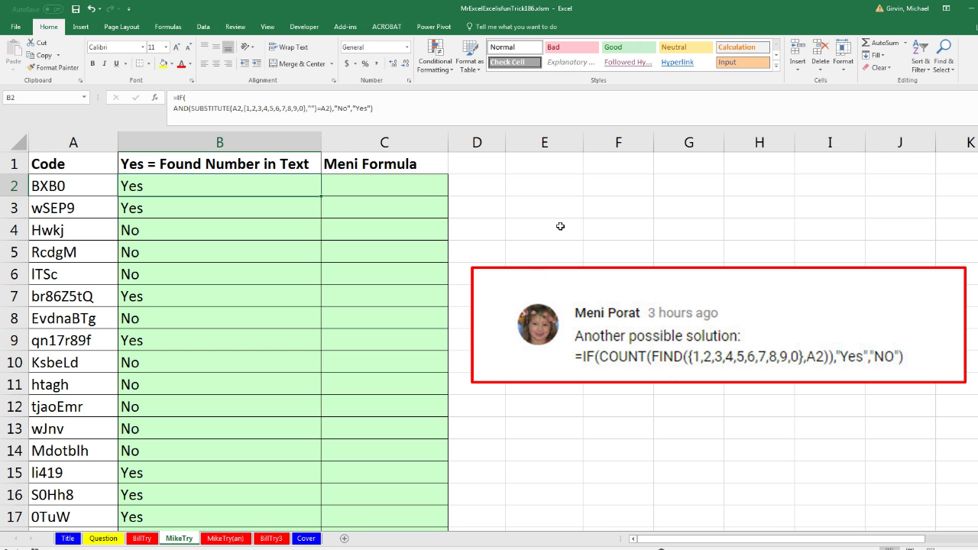
Start C2's formula as =SEARCH( after dropping the partly typed =FIN.
click(403, 189)
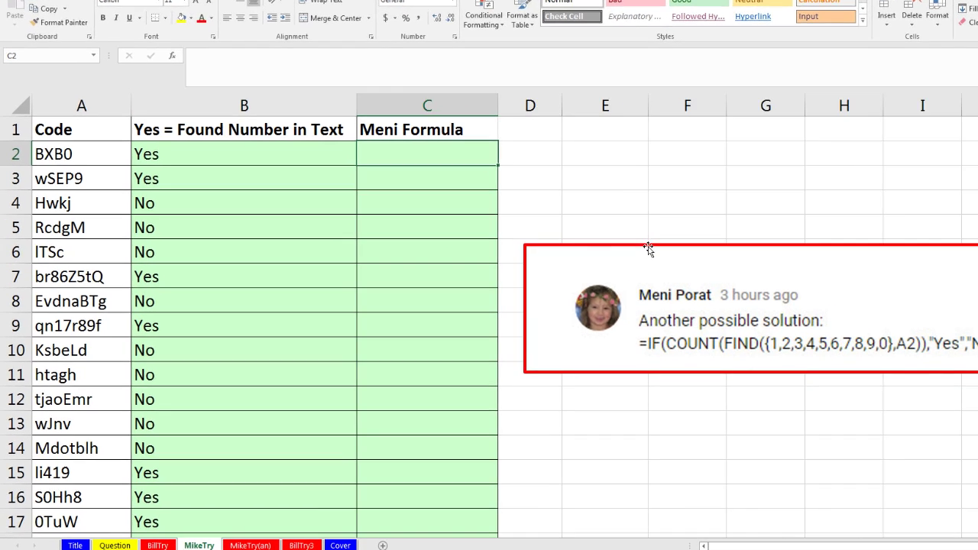
text(=)
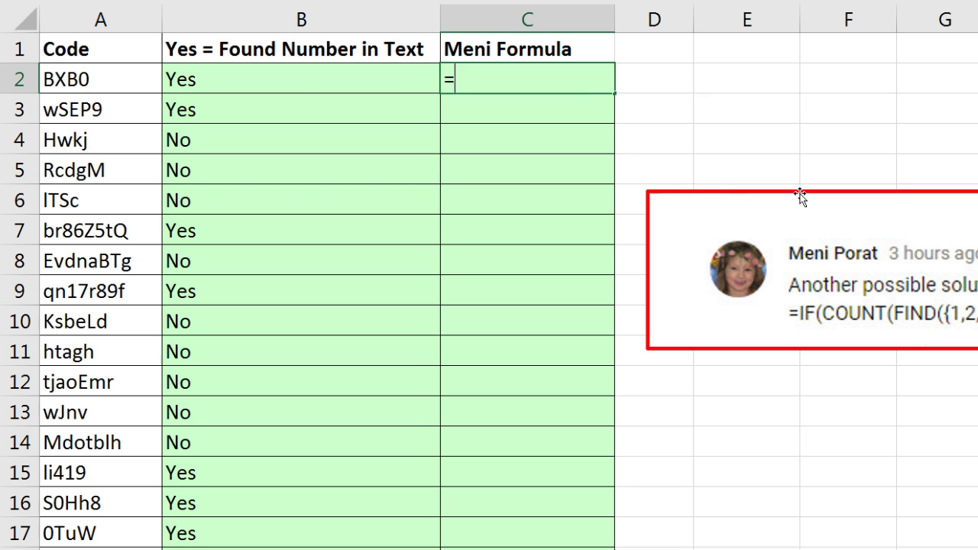
text(f)
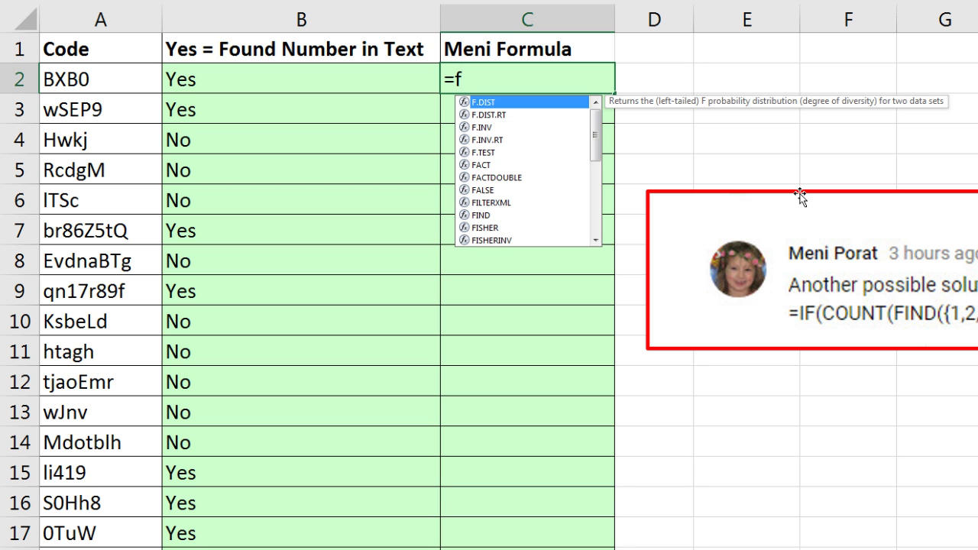
text(i)
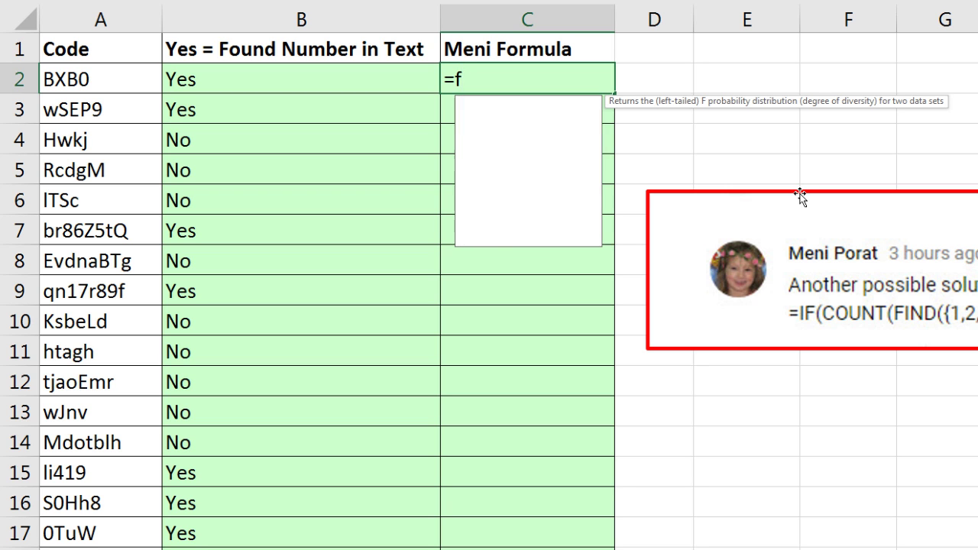
text(n)
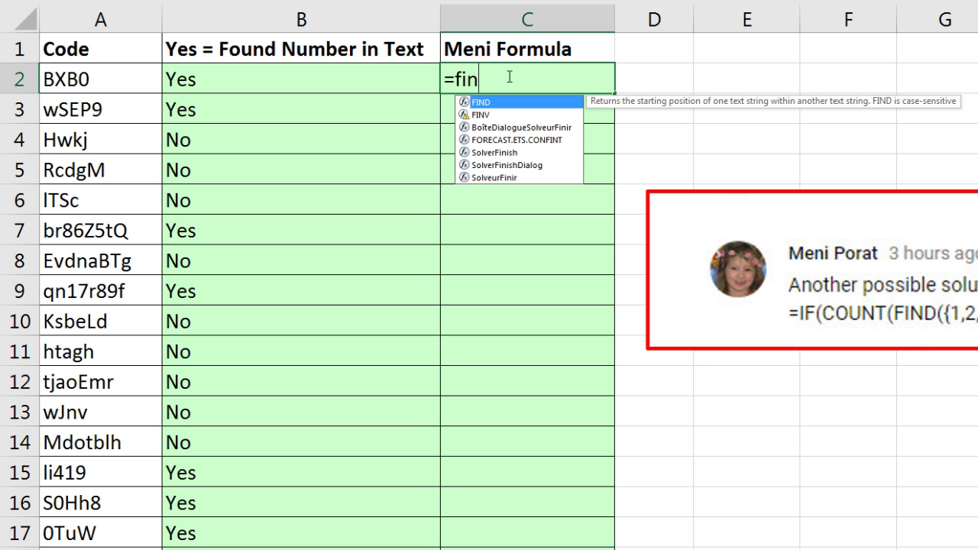
key(Escape)
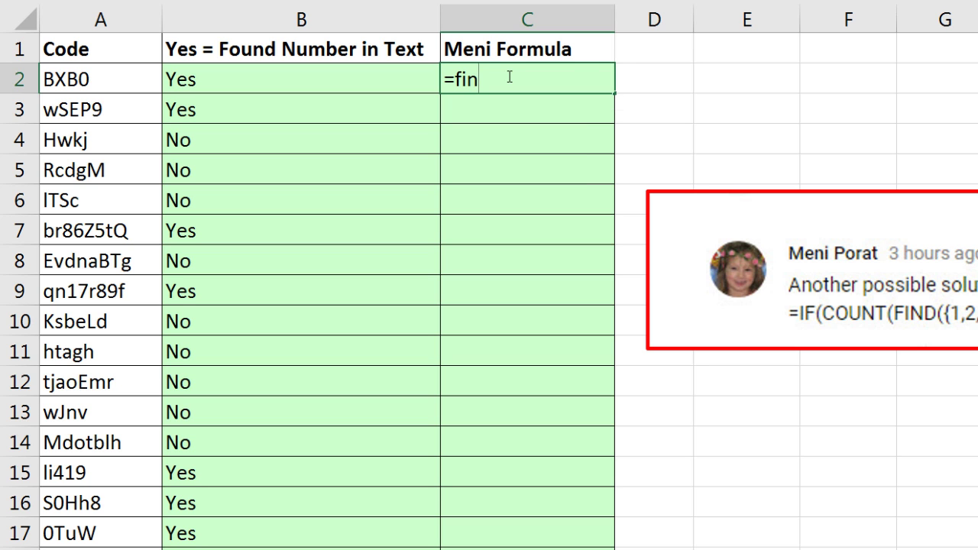
key(BackSpace)
key(BackSpace)
key(BackSpace)
text(s)
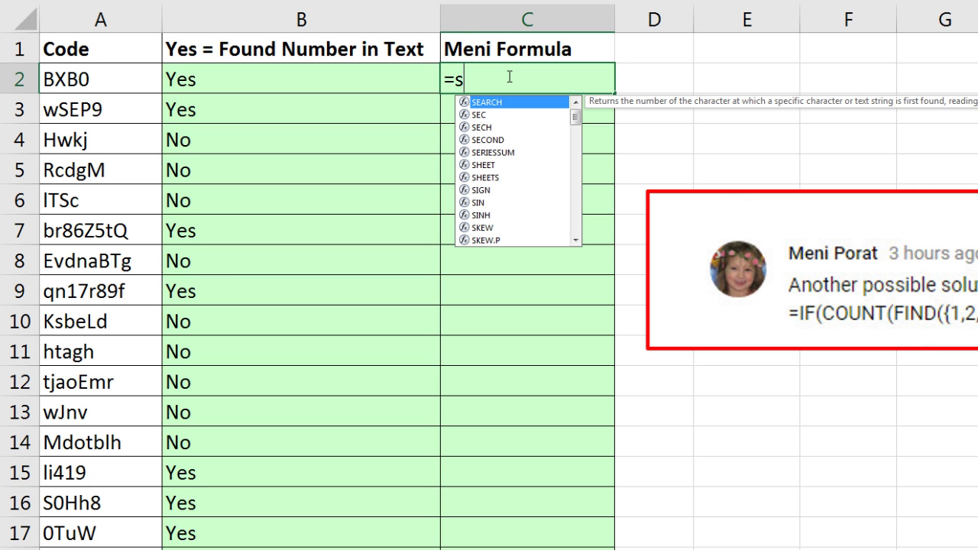
key(Tab)
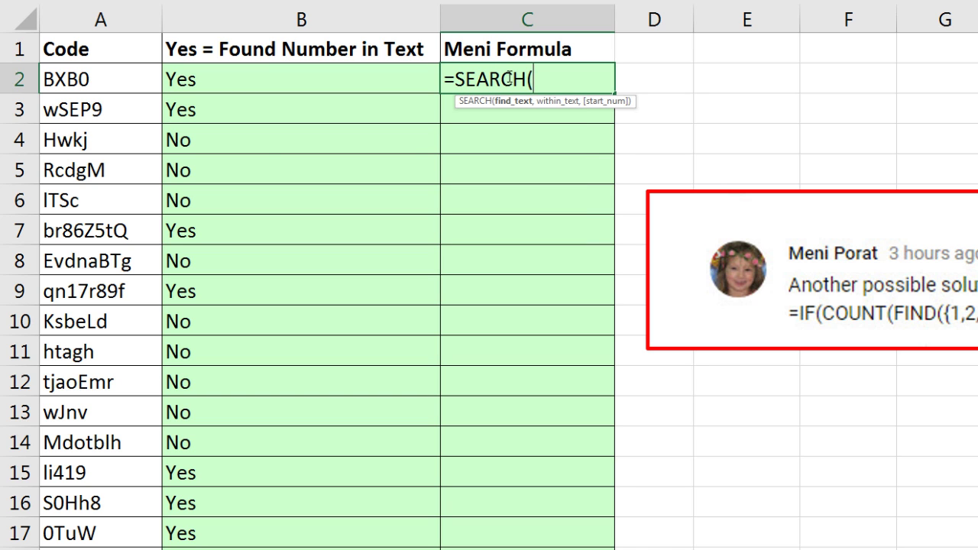
Enter =SEARCH({1,2,3,4,5,6,7,8,9,0},A2) in C2 and preview it with F9: nine #VALUE! errors and 4.
text({1,2,3)
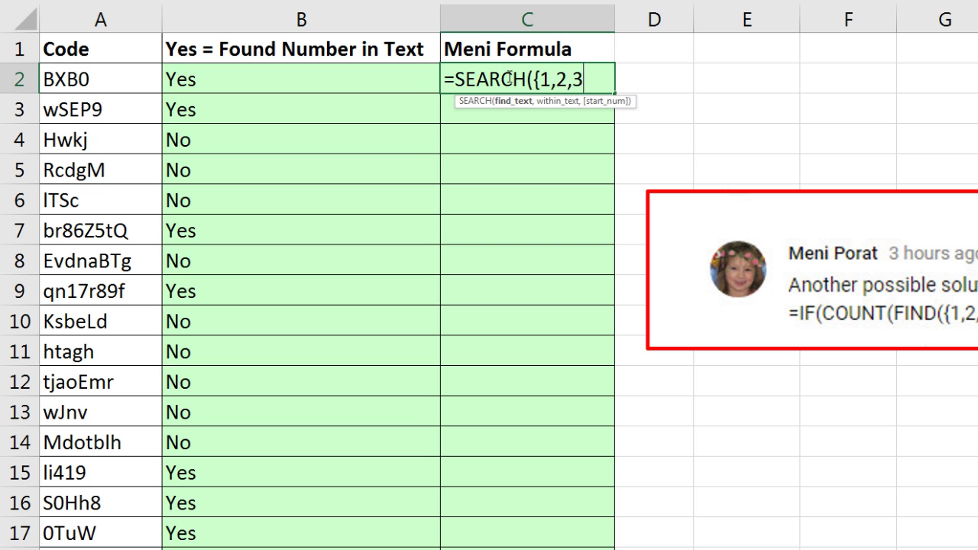
text(,4,5,6,7,8,9,0)
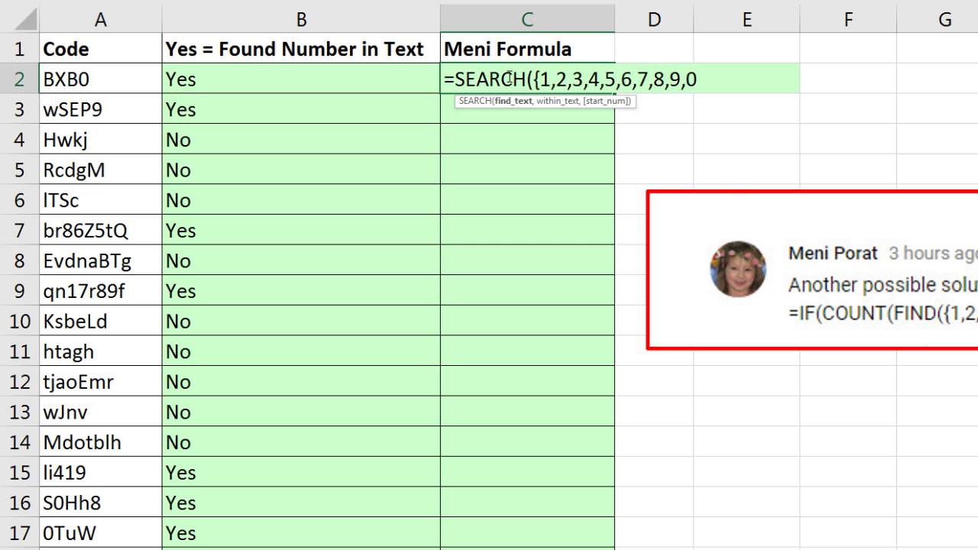
text(})
text(,)
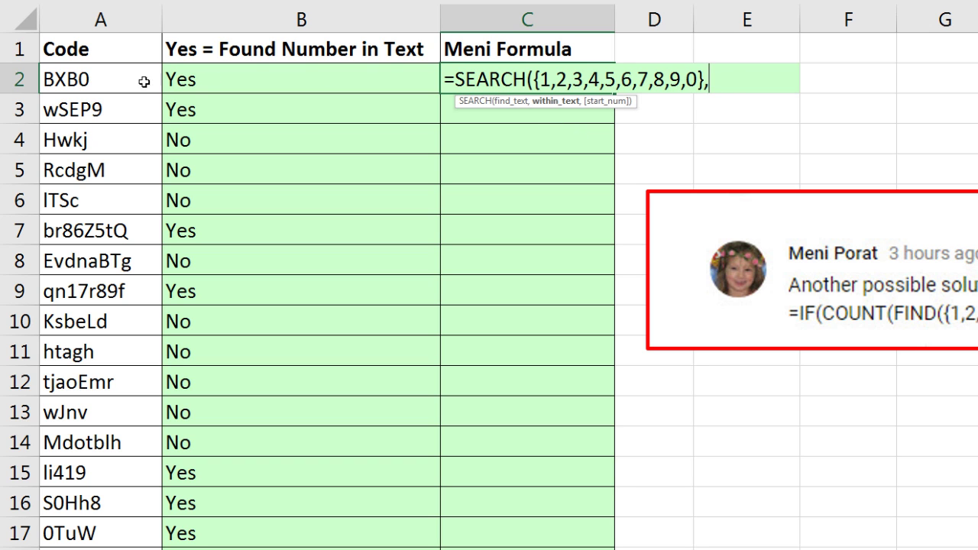
click(125, 83)
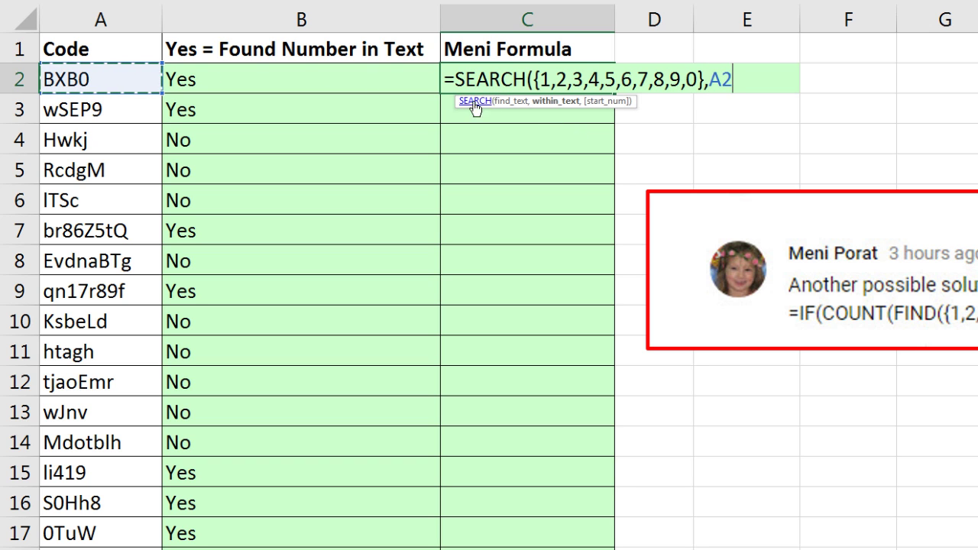
click(505, 102)
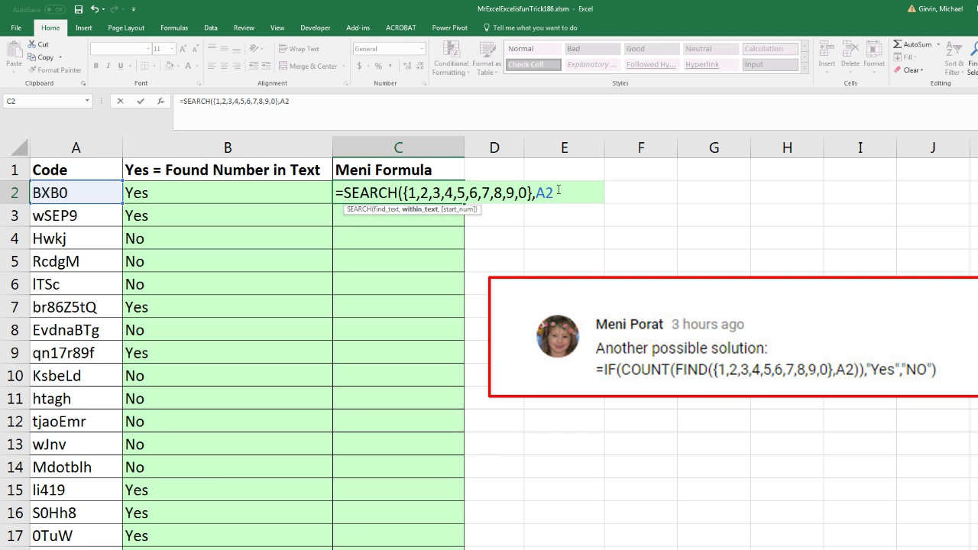
text())
key(F9)
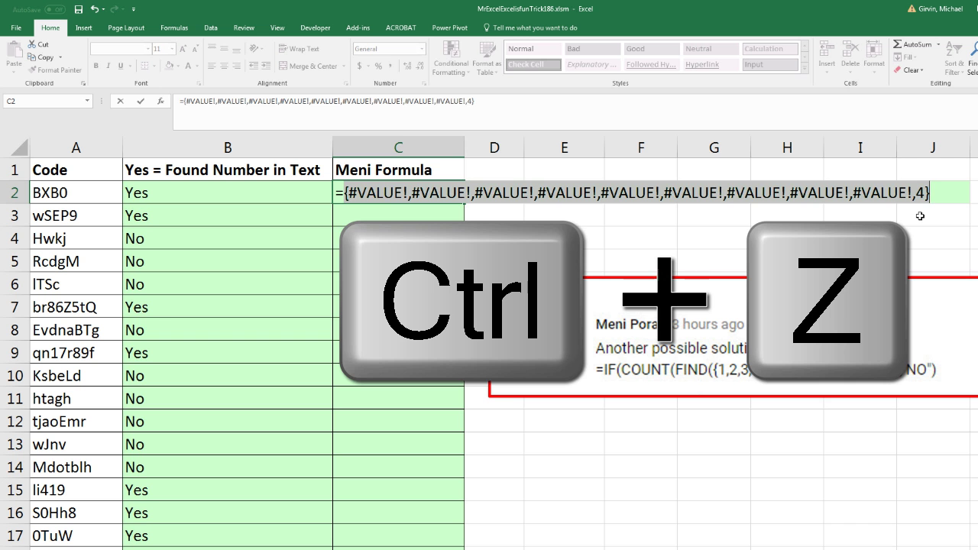
Undo the preview and wrap the SEARCH in COUNT() as C2's formula.
key(ctrl+z)
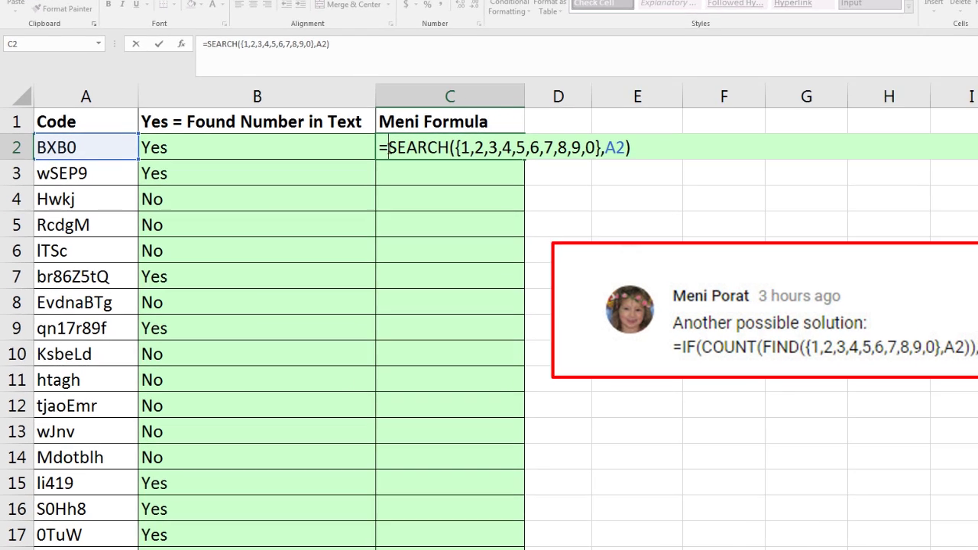
text(count)
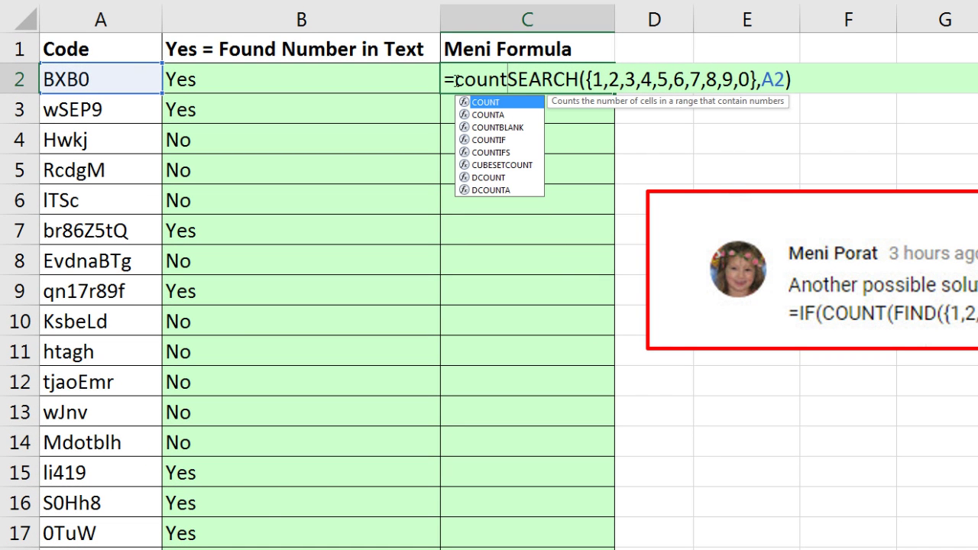
key(Tab)
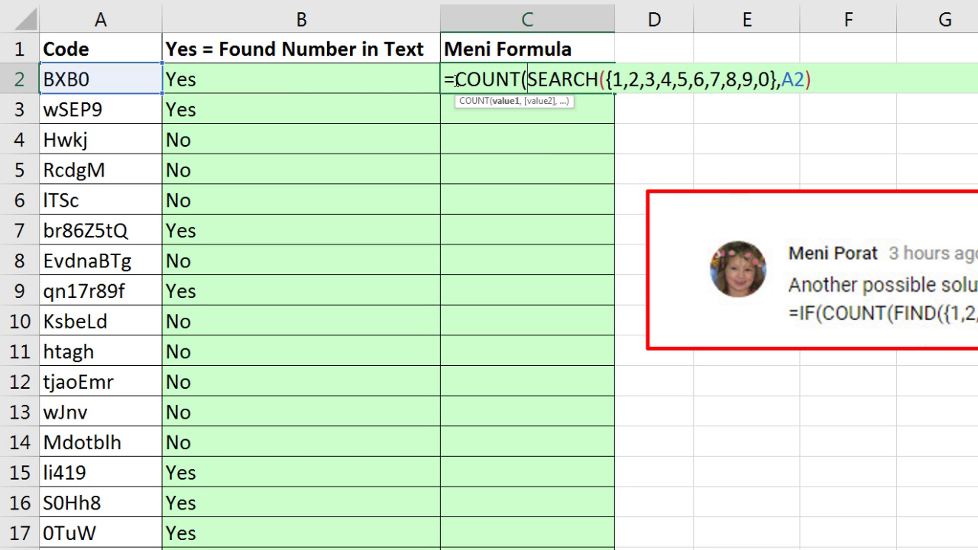
click(507, 103)
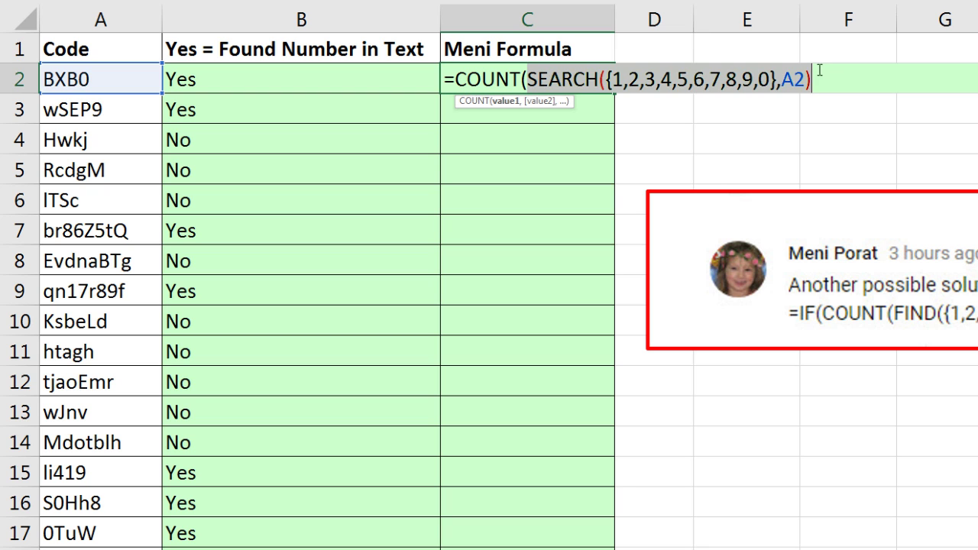
key(Right)
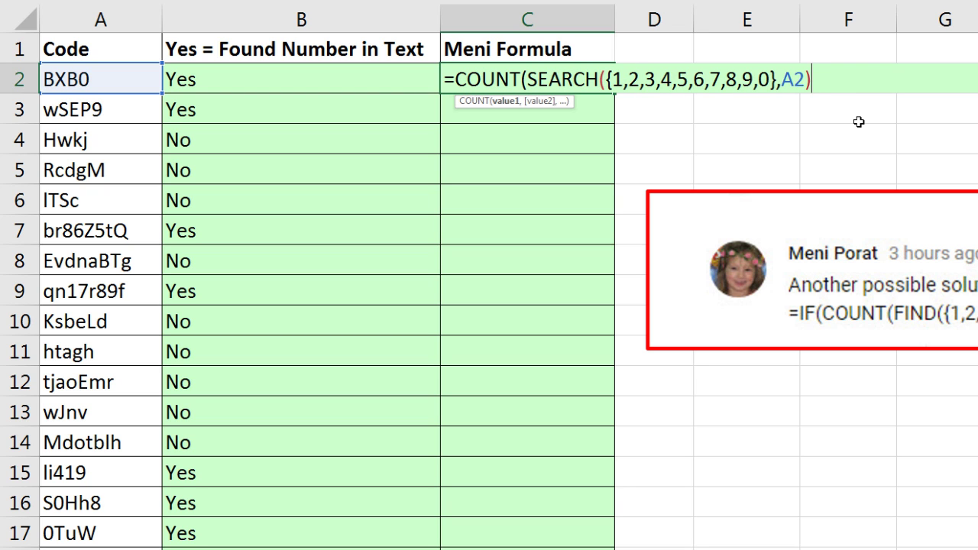
text())
key(ctrl+Return)
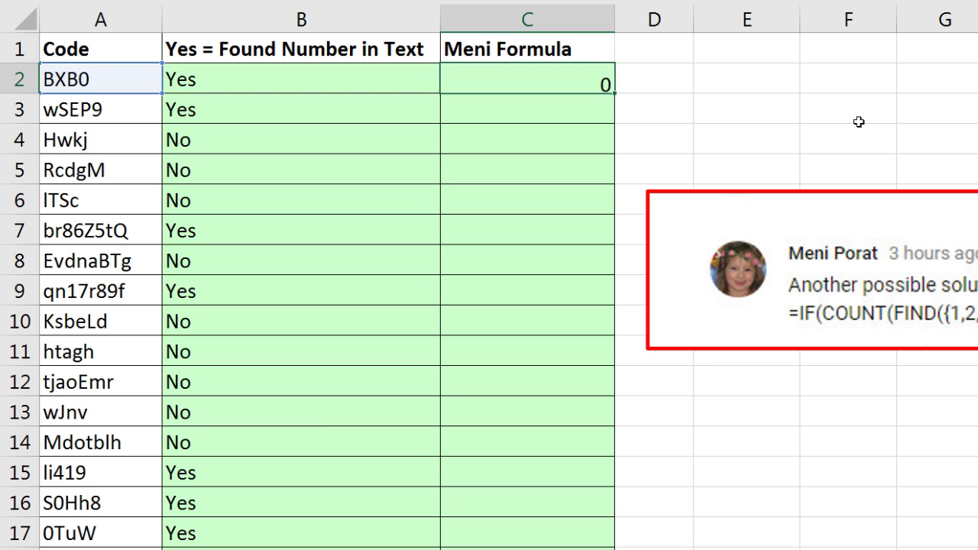
Fill the COUNT formula down column C, checking the count 4 for qn17r89f.
double_click(614, 92)
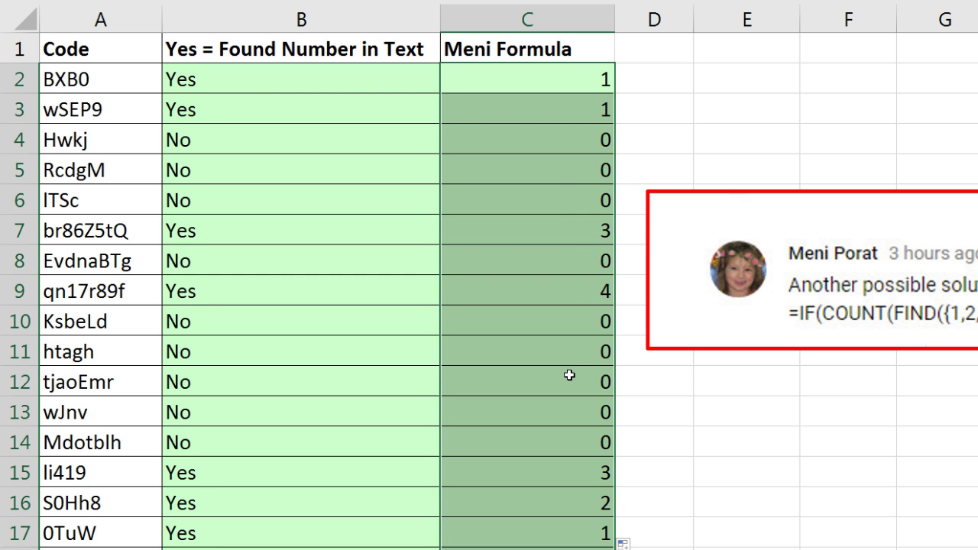
click(502, 291)
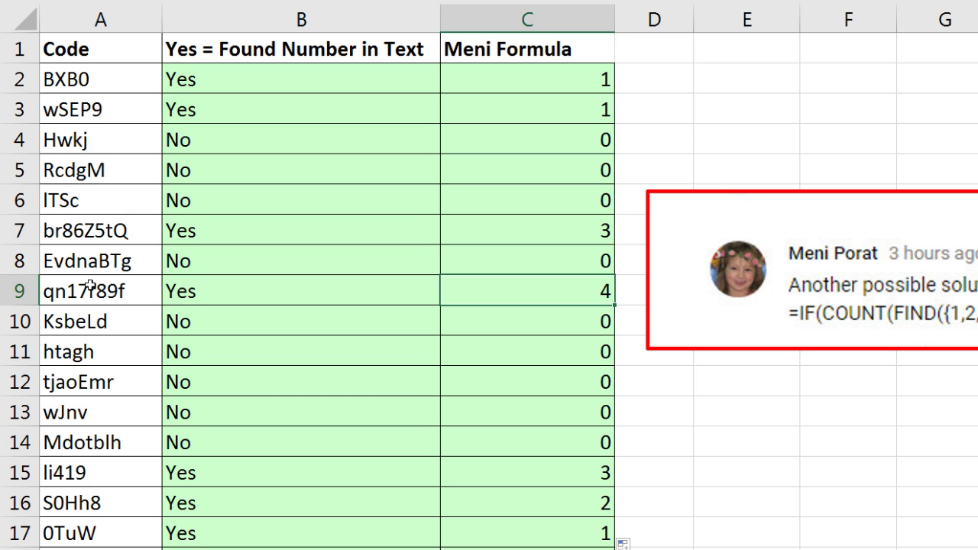
click(477, 84)
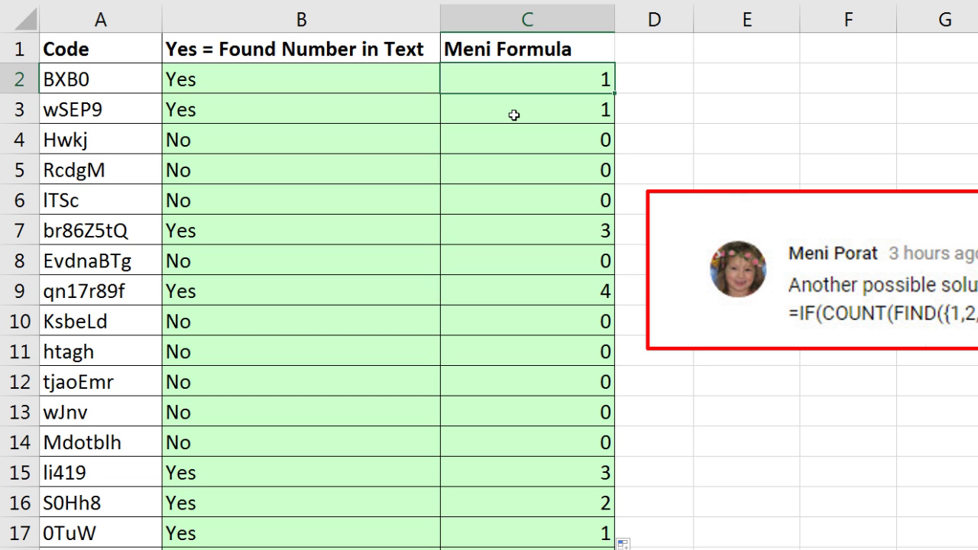
Wrap the count in IF(...,"Yes","No"), fill it down column C, then go to Duel186's BillTry3 sheet.
key(F2)
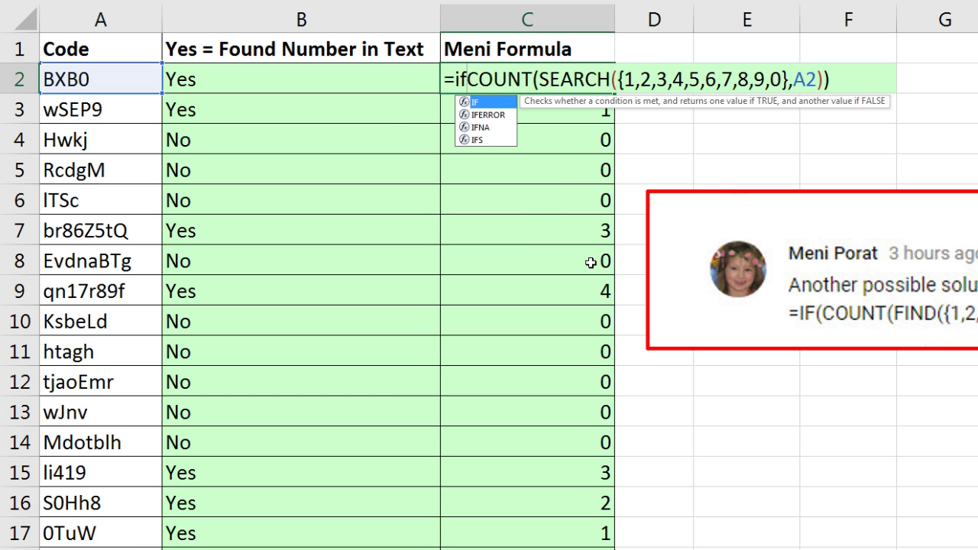
key(Tab)
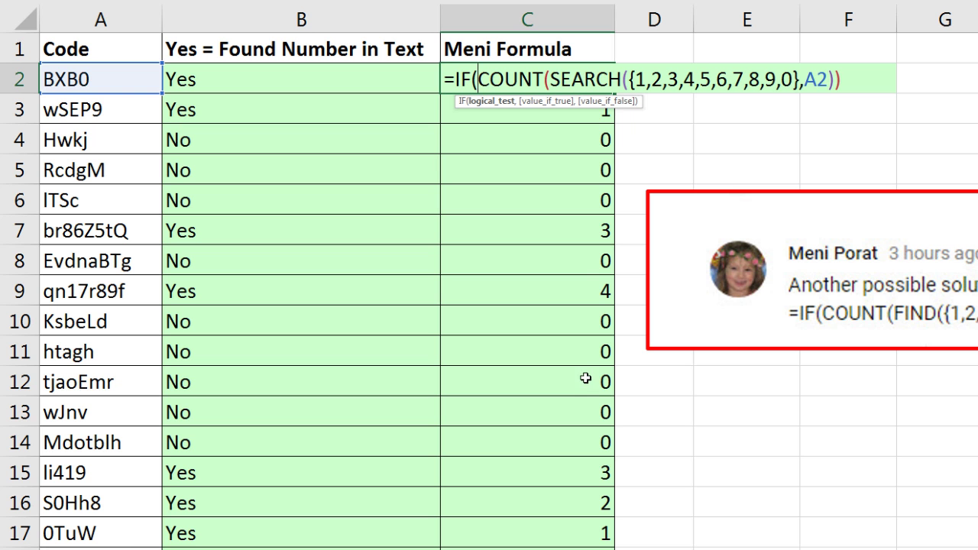
click(859, 80)
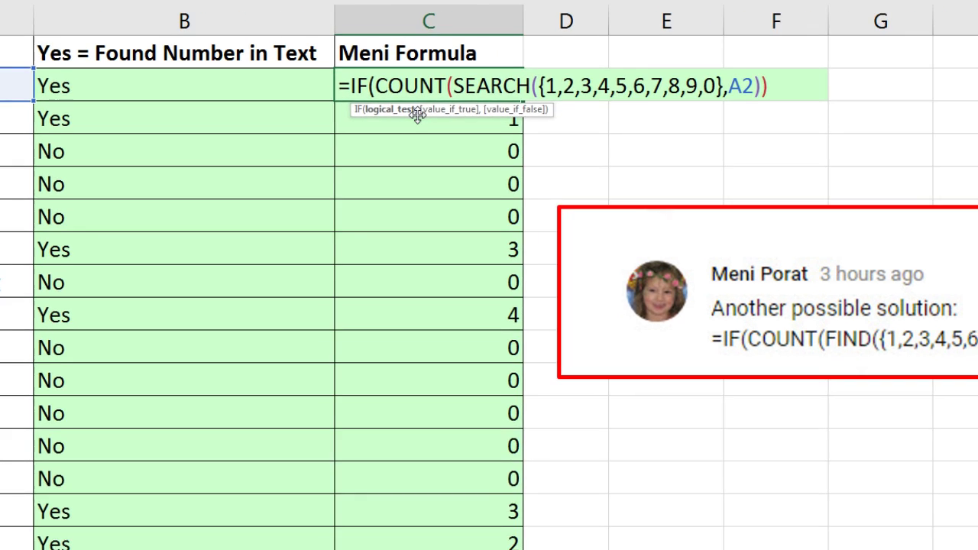
text(,)
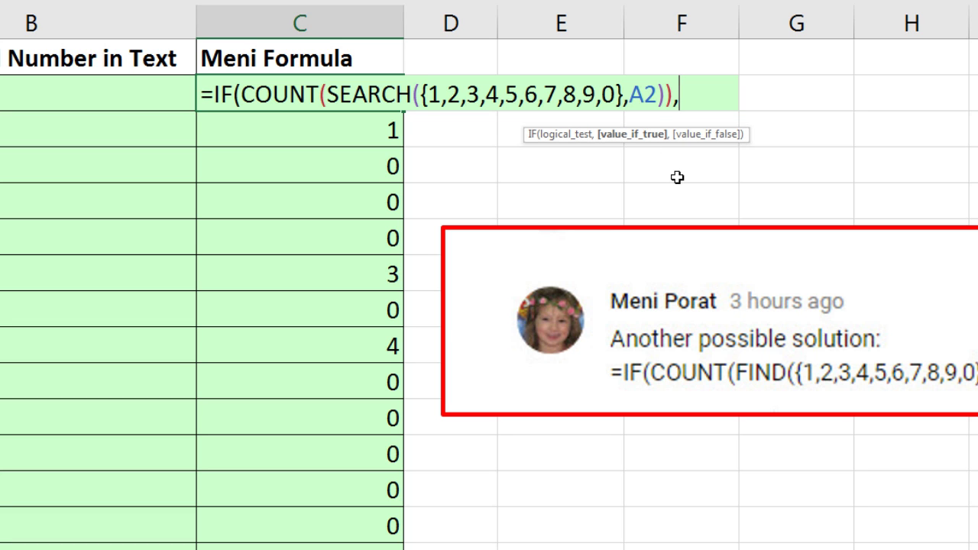
text("Yes")
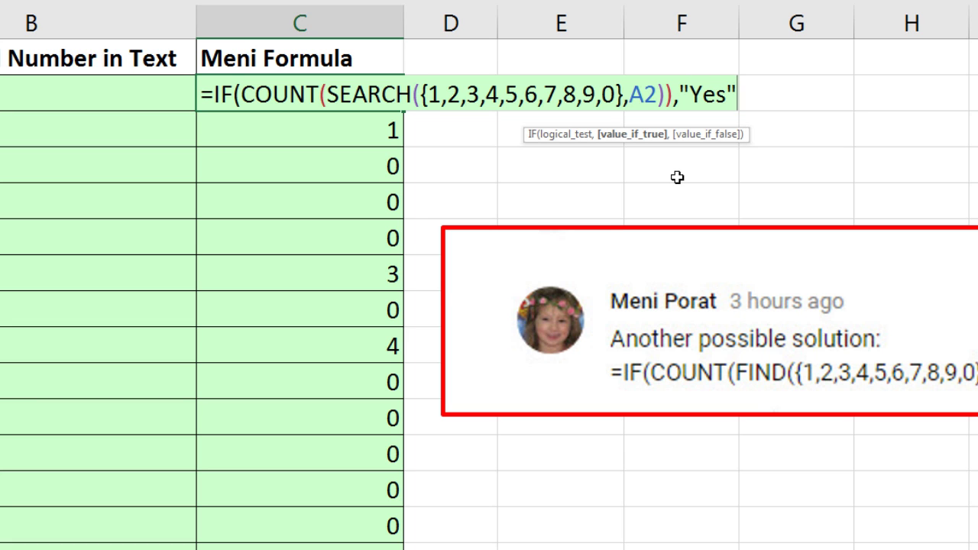
text(,)
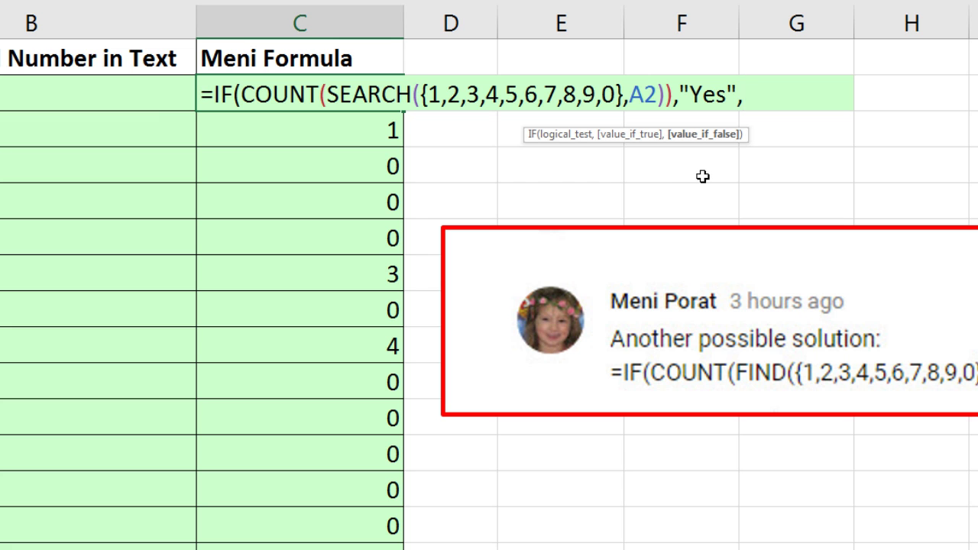
text("No"))
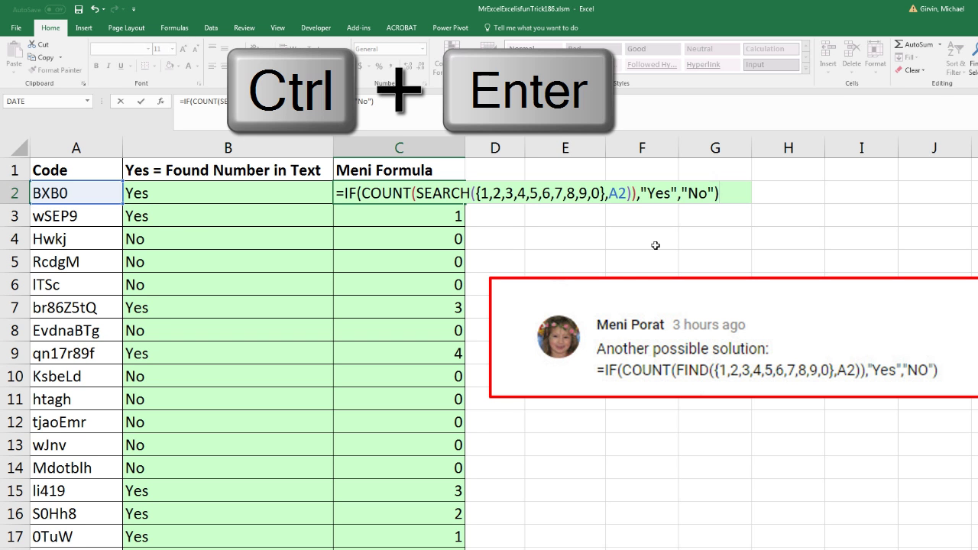
key(ctrl+Return)
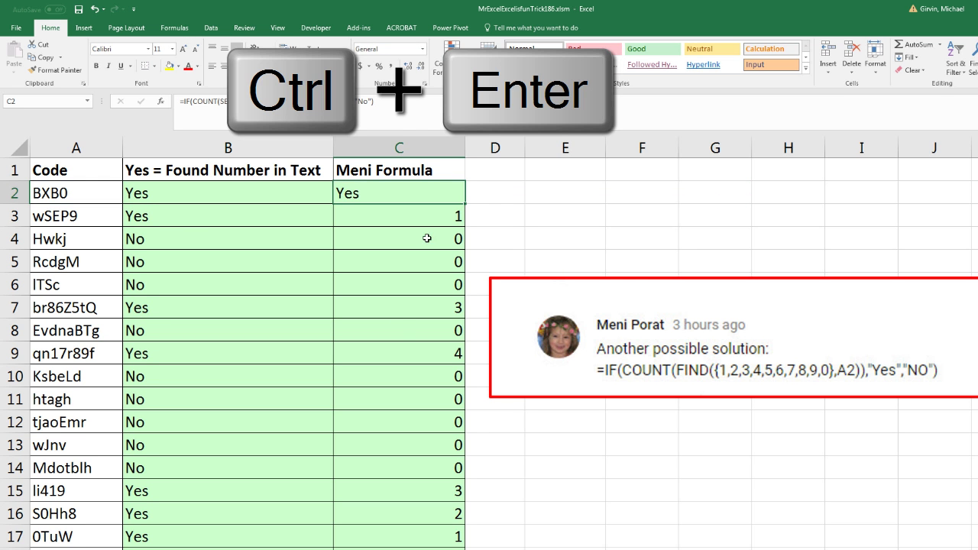
double_click(465, 204)
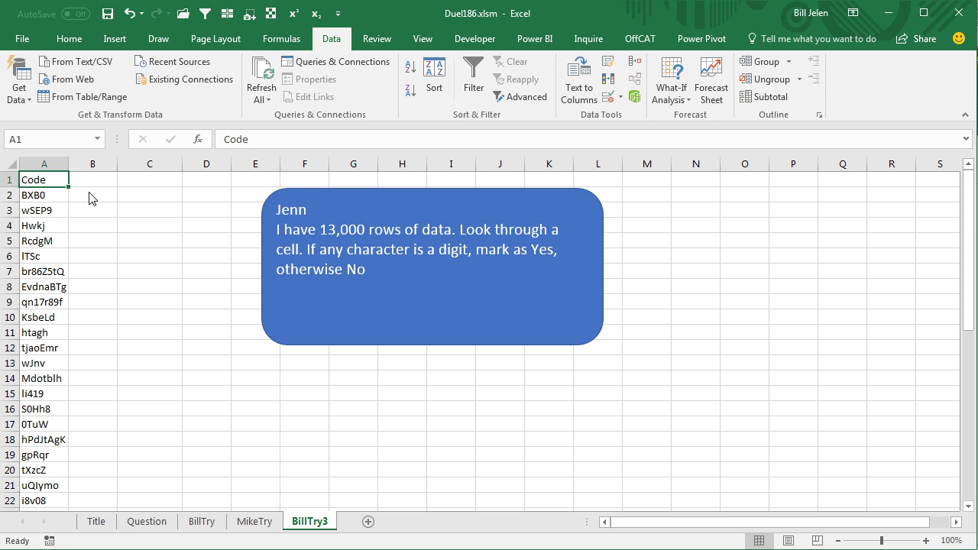
click(103, 179)
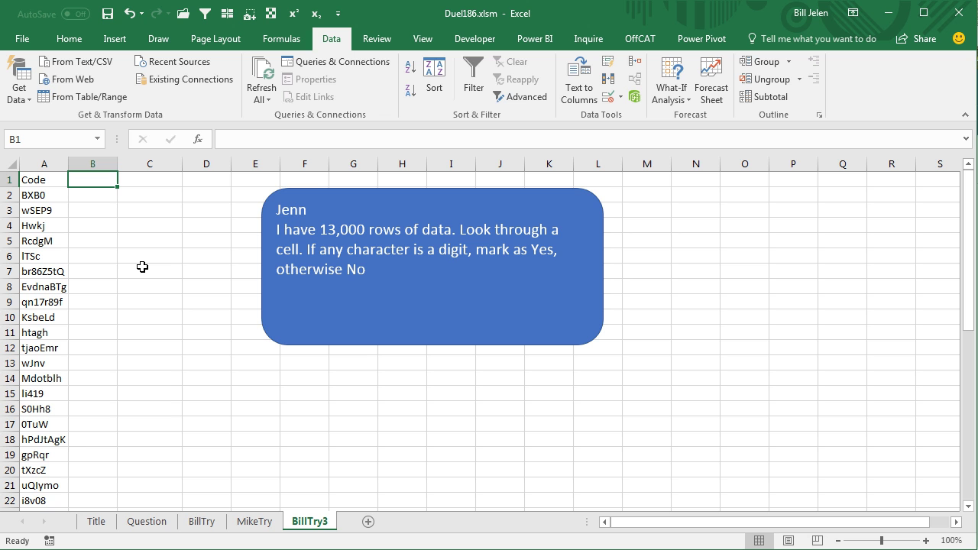
Insert Module1 in the VBA editor and paste the HasNumbers function returning Numbers or Alpha.
key(alt+F11)
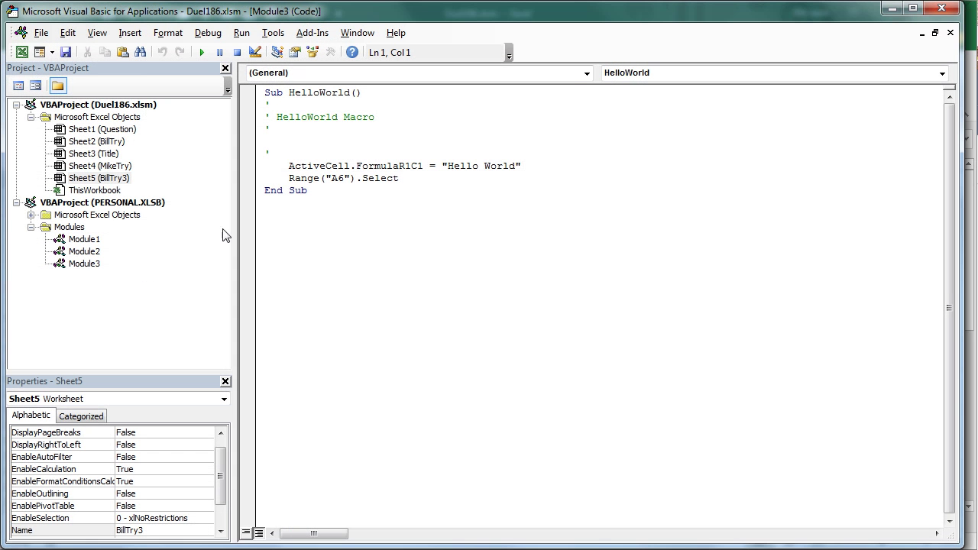
click(130, 33)
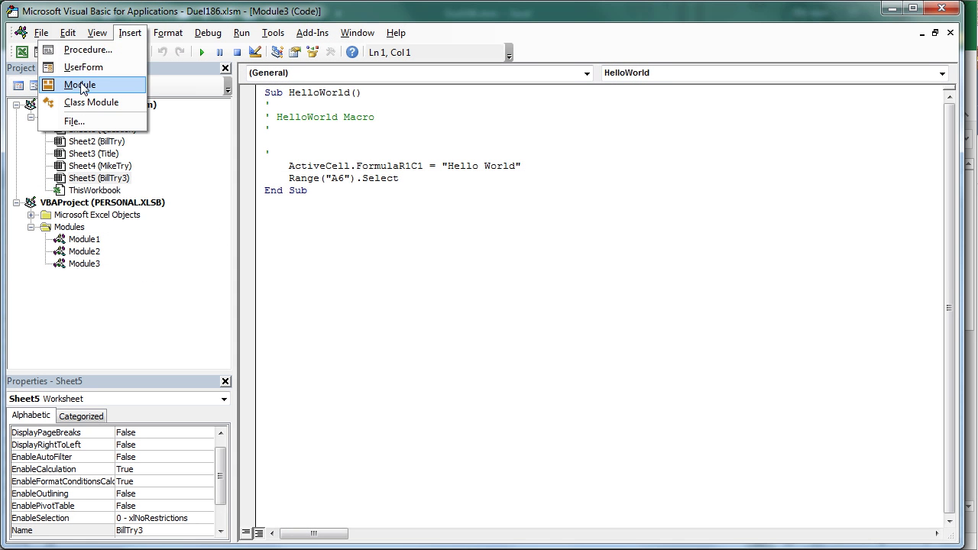
click(82, 82)
text(Function HasNumbers(MyValue)     HasNumbers = "Alpha"     For i = 1 To Len(MyValue)         x = Asc(Mid(MyValue, i, 1))         Select Case x             Case 48 To 57                 HasNumbers = "Numbers"                 Exit Function         End Select     Next i End Function)
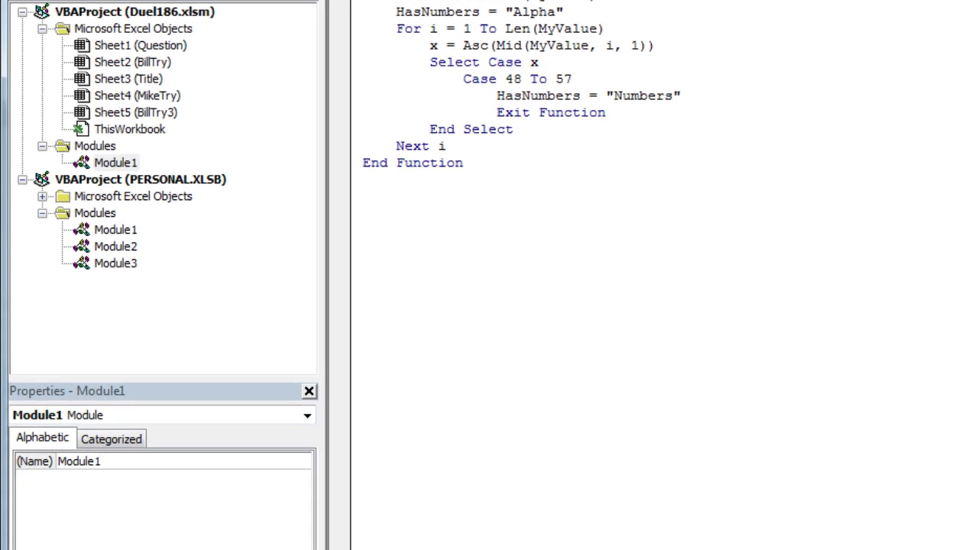
Add a Result header in B1 and fill =HasNumbers(A2) down column B.
key(alt+F11)
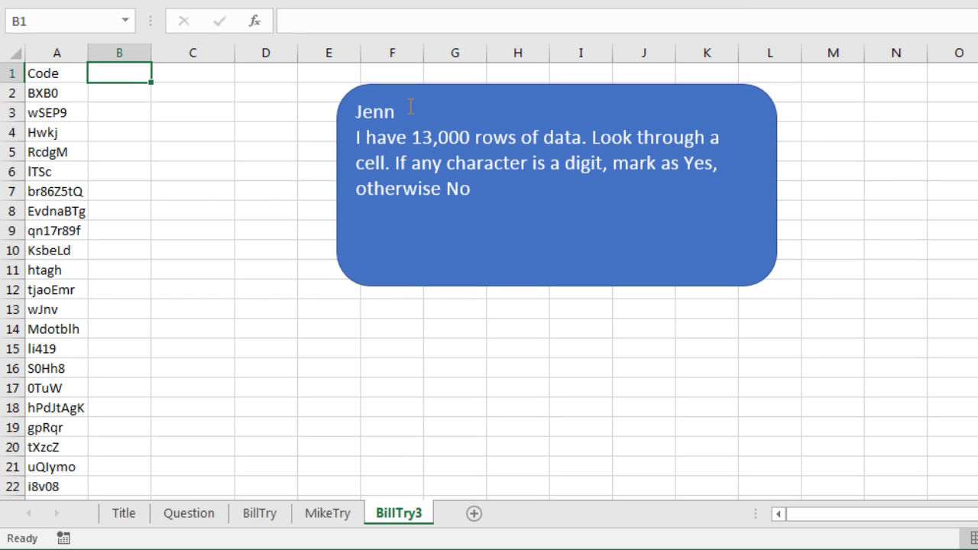
text(Result)
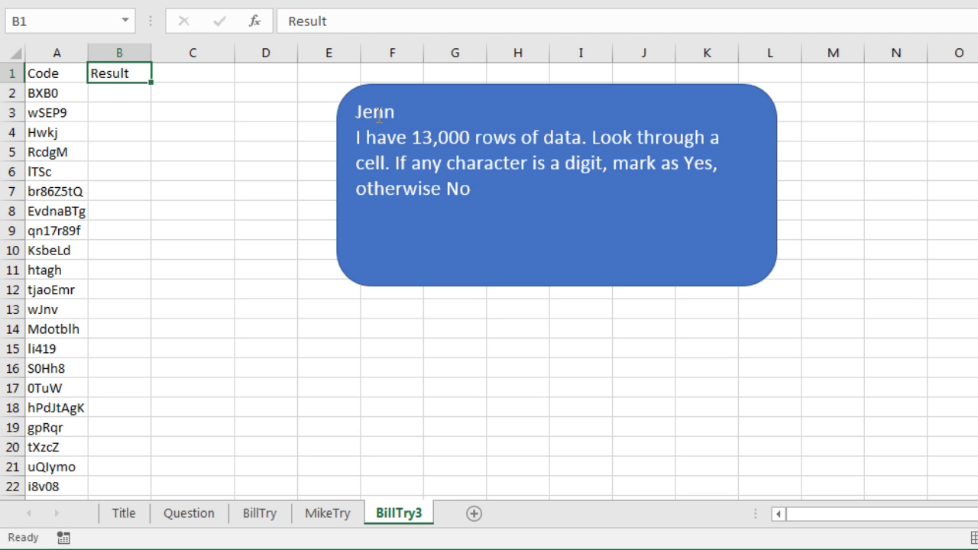
key(Return)
text(=HasNumbers()
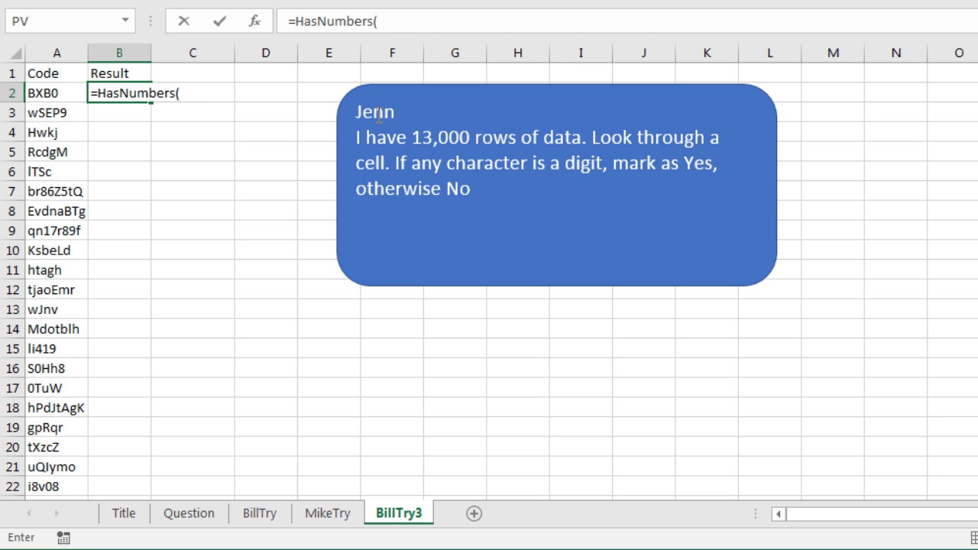
key(Left)
text())
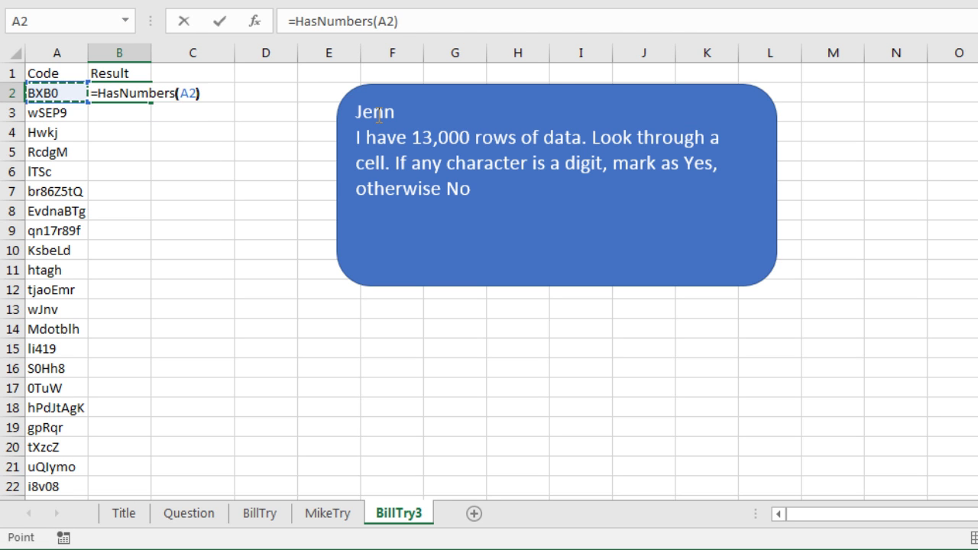
key(ctrl+Return)
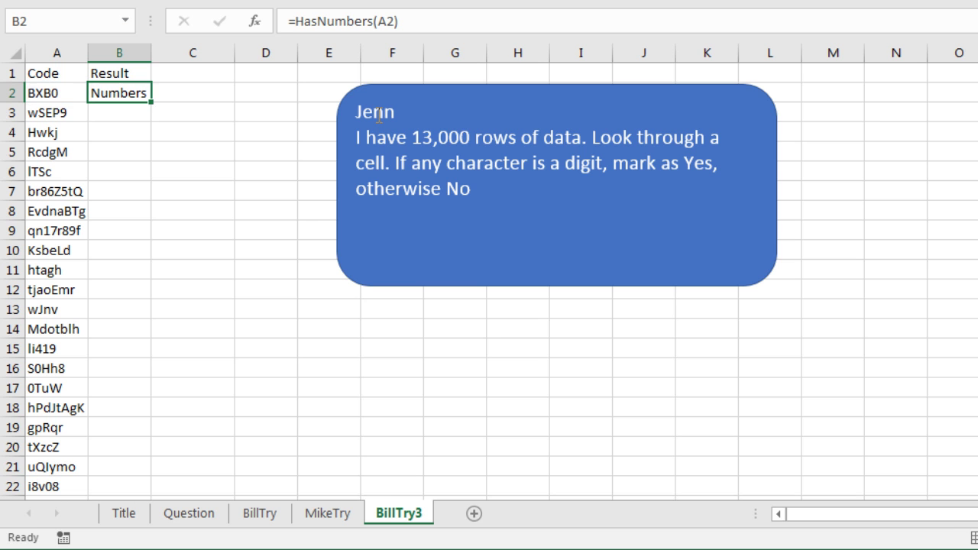
double_click(152, 104)
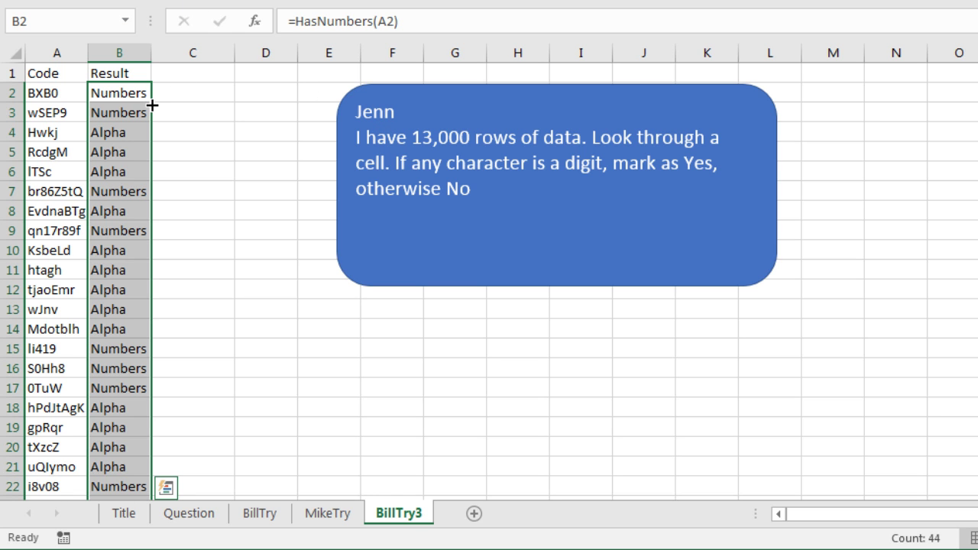